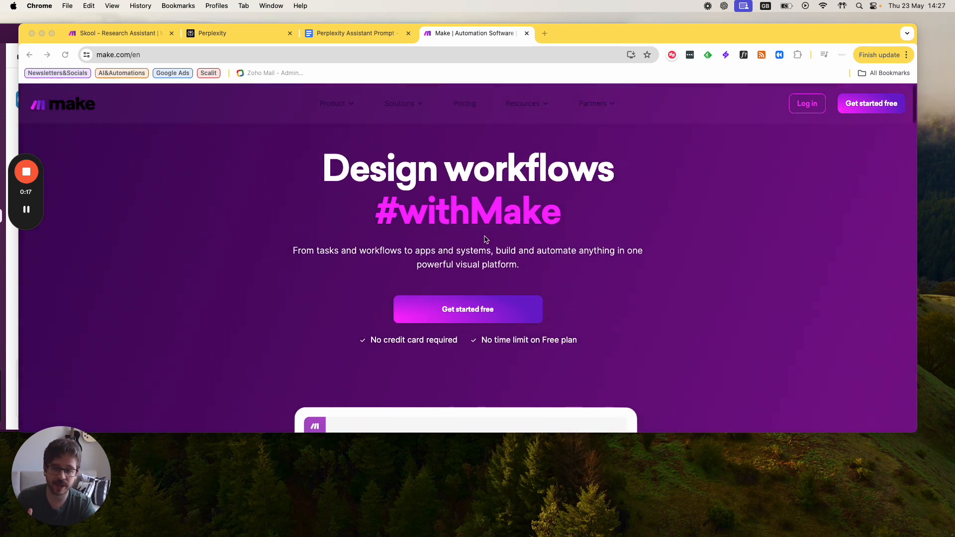
Look over the Make homepage, from the hero section to the logos of trusted organizations.
scroll(486, 240, "down", 5)
scroll(486, 240, "down", 2)
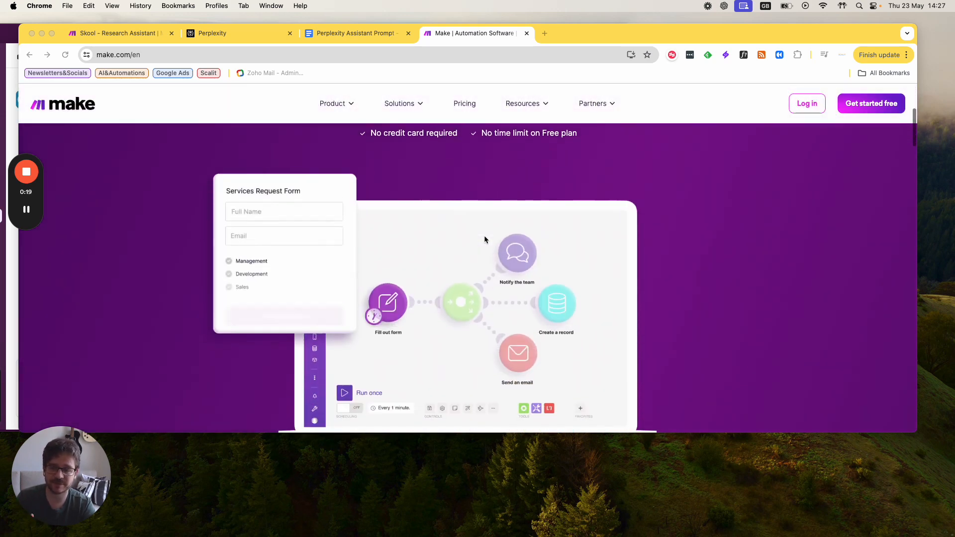
scroll(484, 240, "down", 3)
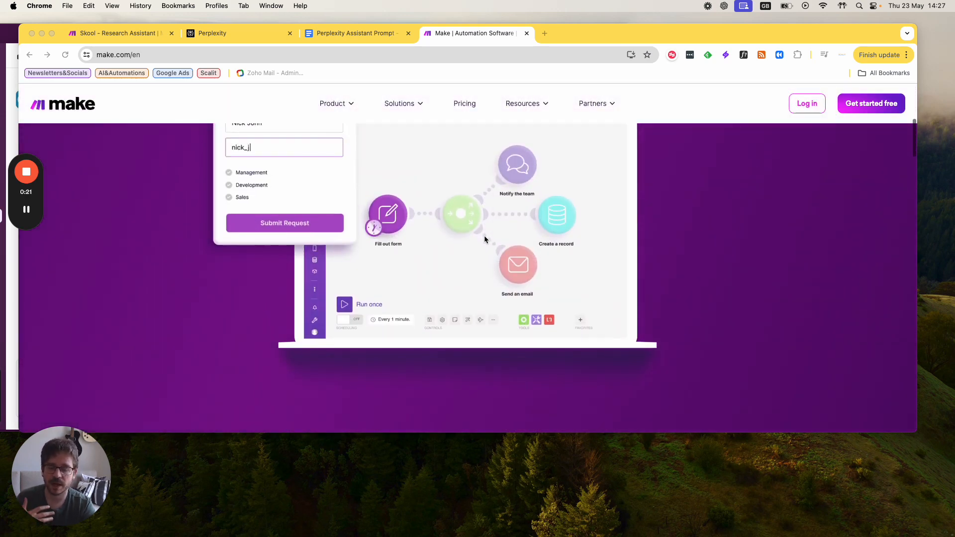
scroll(485, 241, "down", 5)
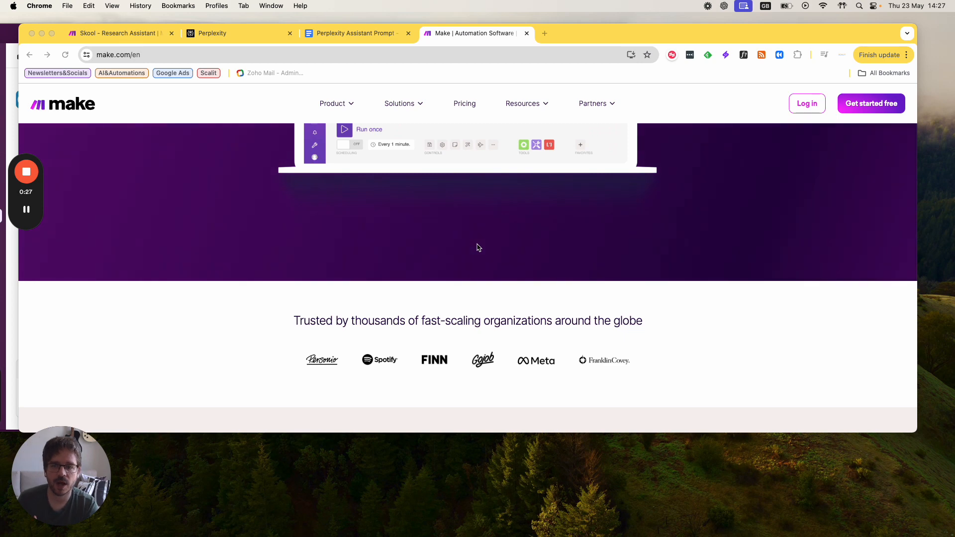
scroll(476, 245, "up", 4)
scroll(476, 247, "up", 6)
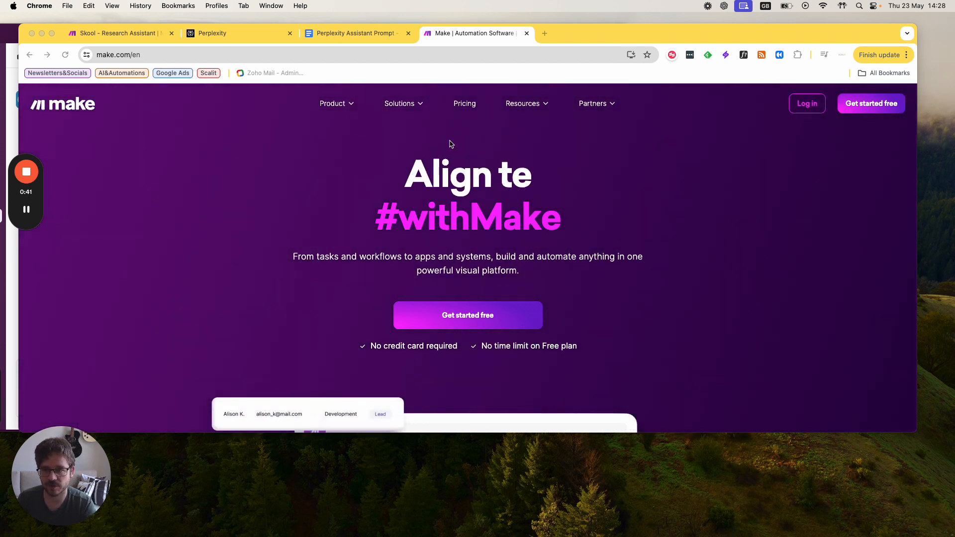
Open the Skool - Research Assistant scenario and examine its Perplexity AI, Slack and Gmail modules.
left_click(117, 33)
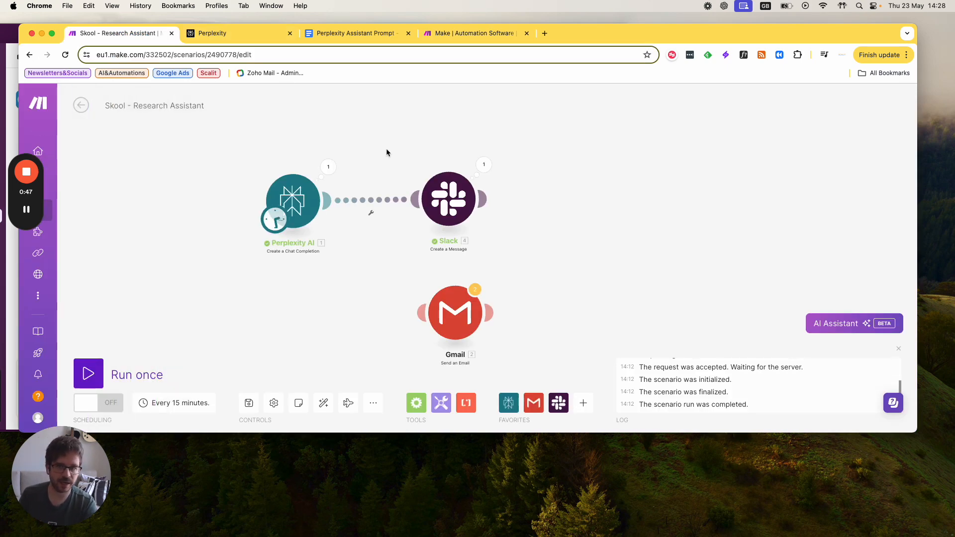
left_click(301, 211)
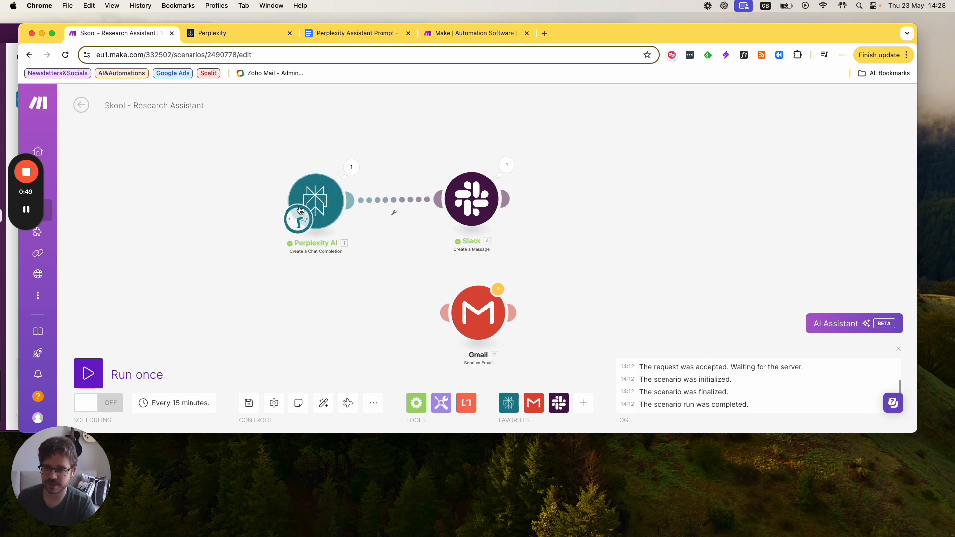
scroll(304, 211, "up", 3)
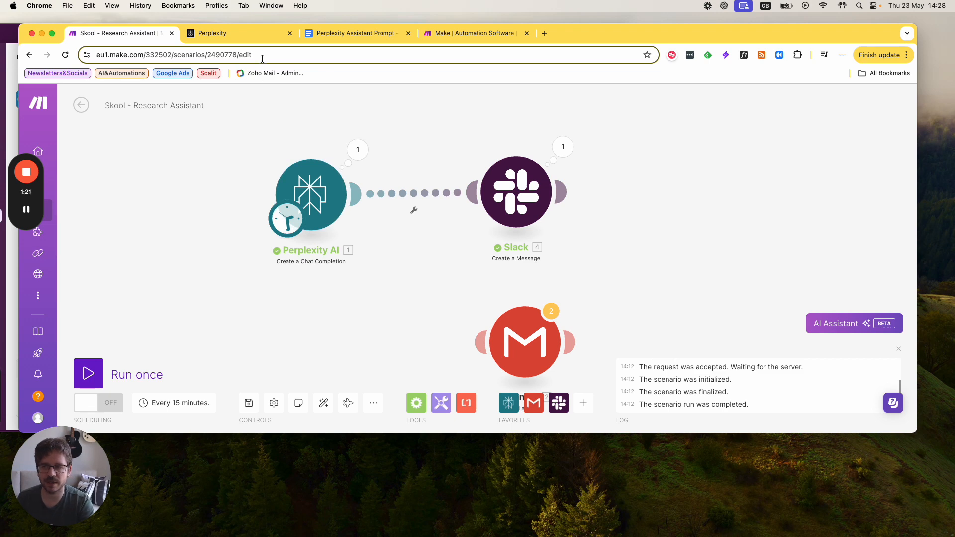
Switch to Perplexity and view its API settings page and the new-thread prompt.
left_click(251, 35)
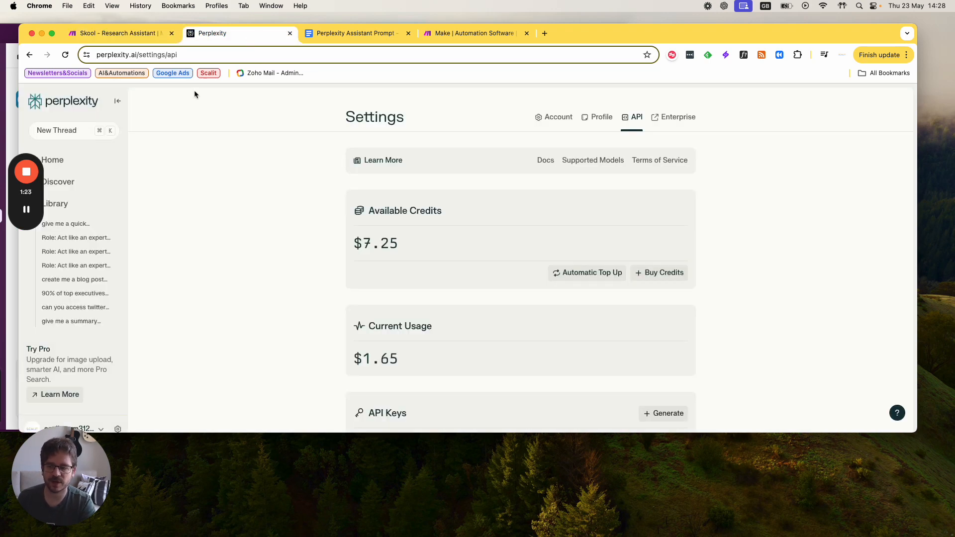
left_click(73, 136)
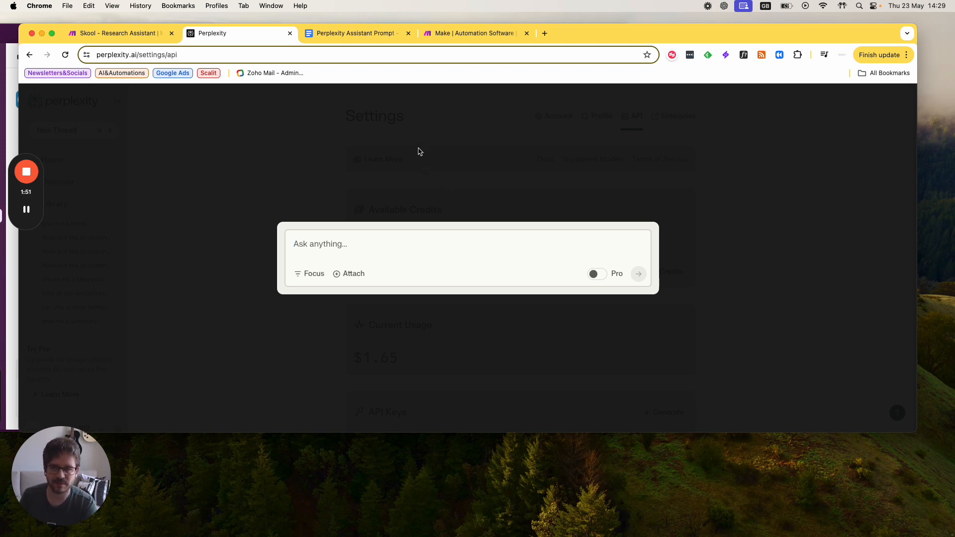
left_click(280, 132)
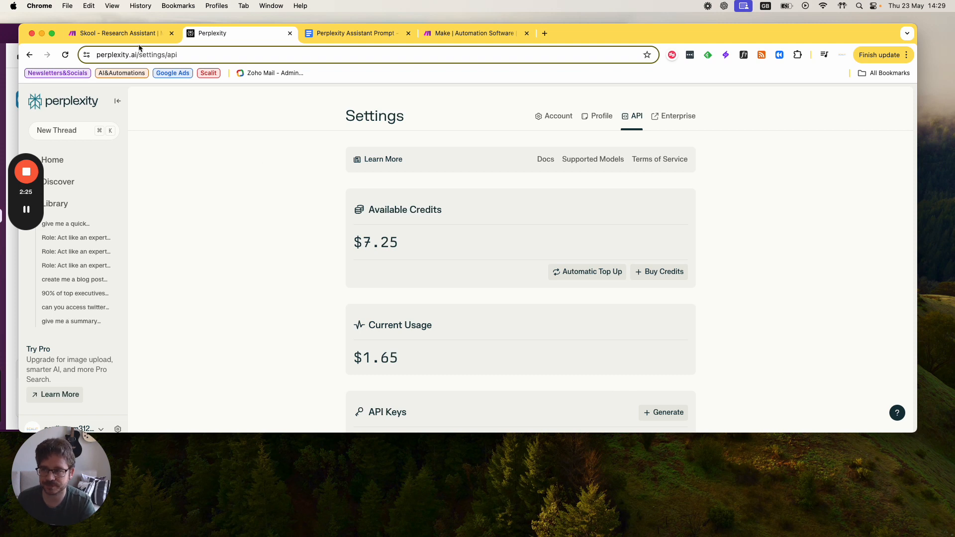
Return to the Make scenario and search the available apps for "perple".
left_click(124, 33)
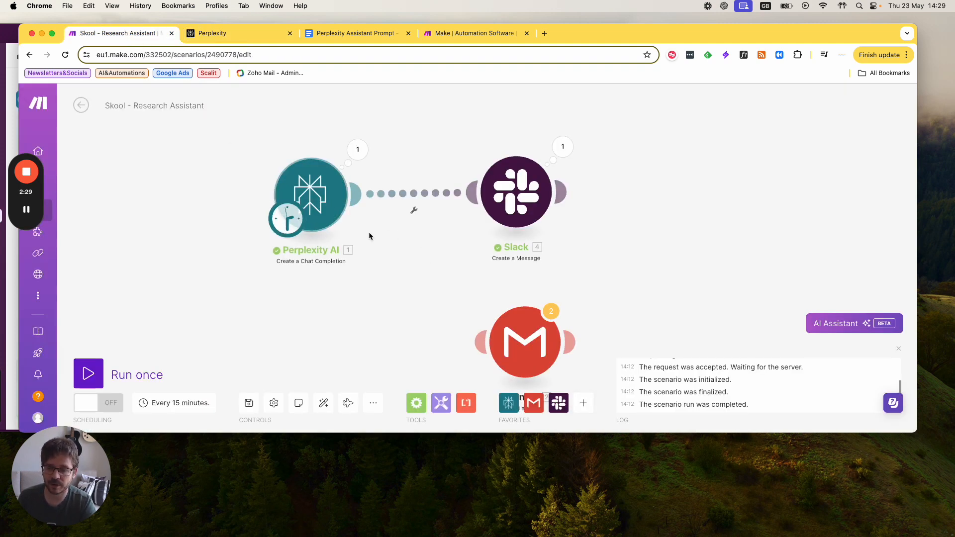
left_click(585, 403)
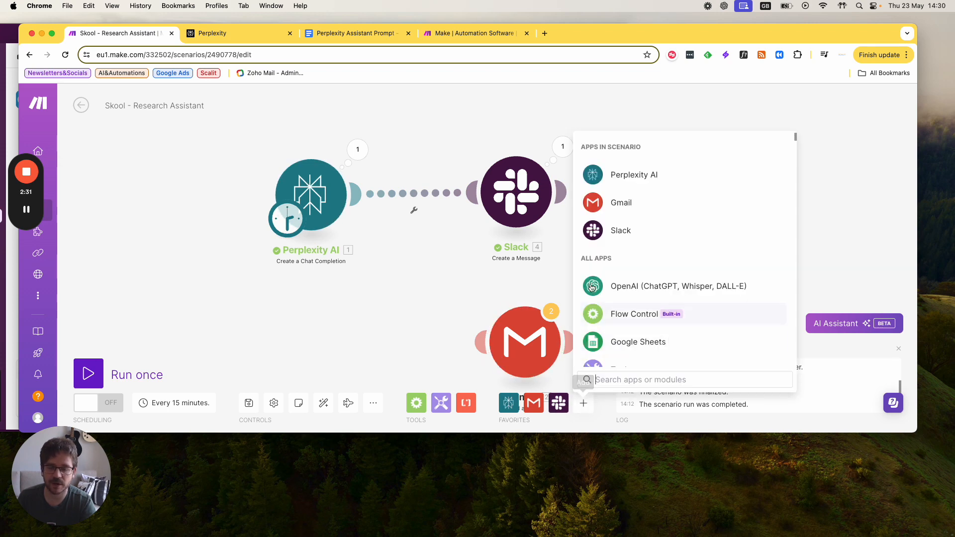
type("perple")
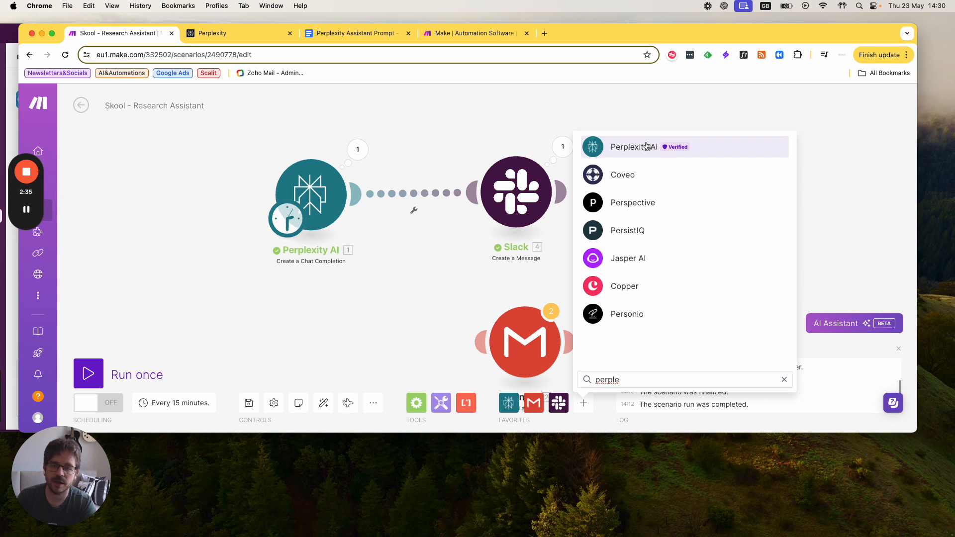
left_click(632, 121)
Review the Perplexity AI module's connection, model and message prompt, checking Perplexity's API Keys section in between.
left_click(319, 187)
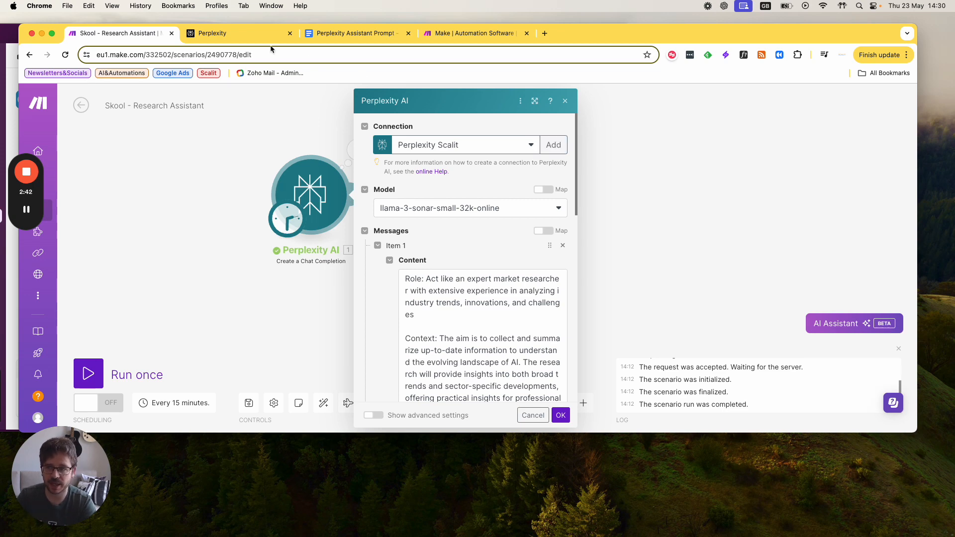
left_click(243, 34)
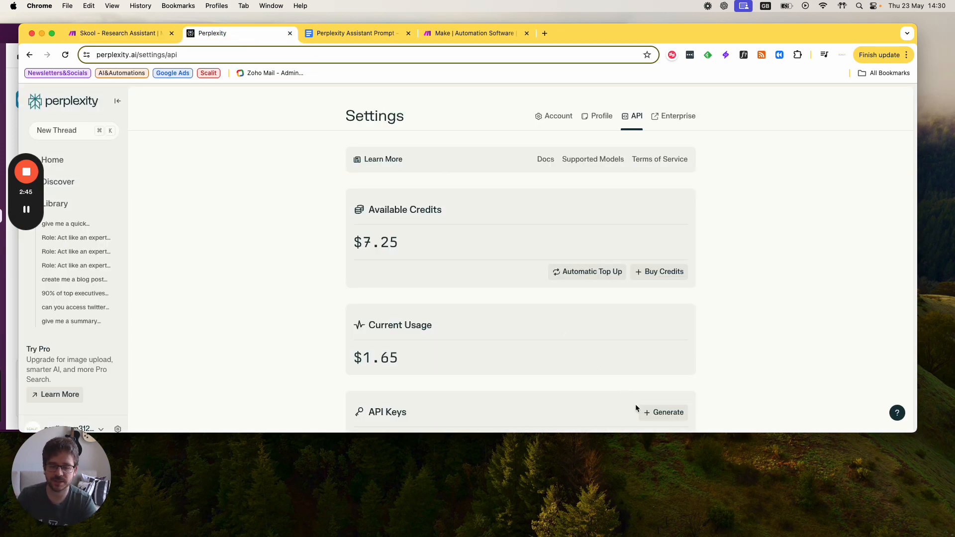
left_click(115, 34)
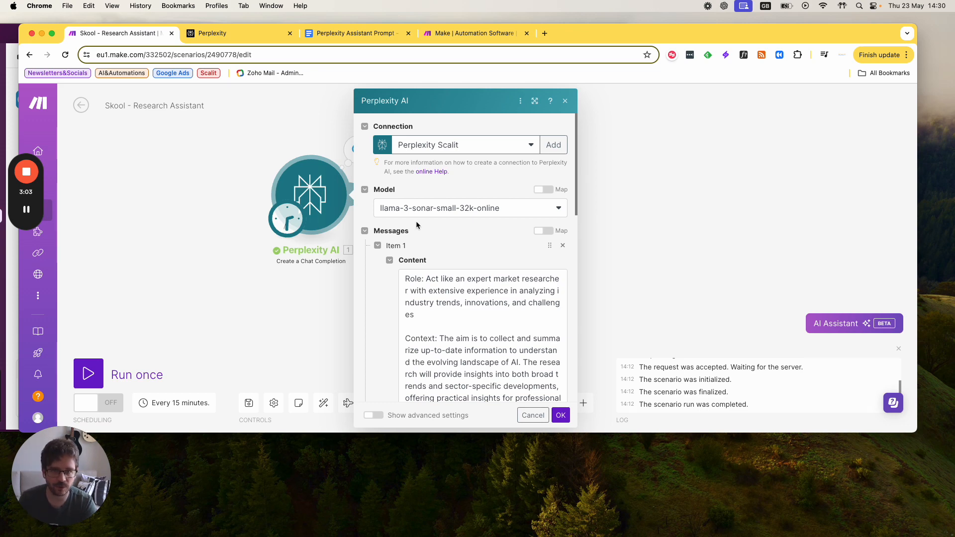
scroll(402, 240, "down", 5)
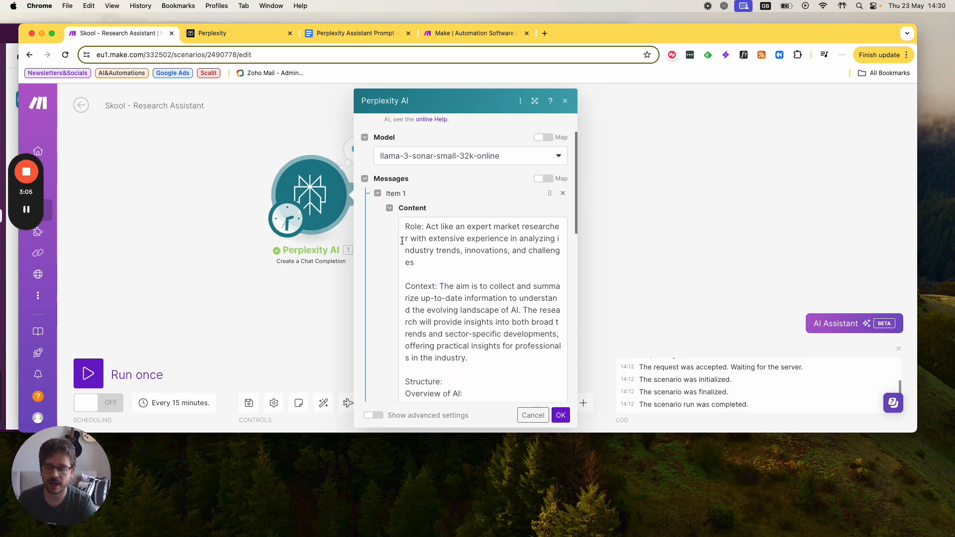
left_click(321, 119)
View the Perplexity Assistant Prompt document and the Make scenario's blueprint export and import options.
left_click(347, 34)
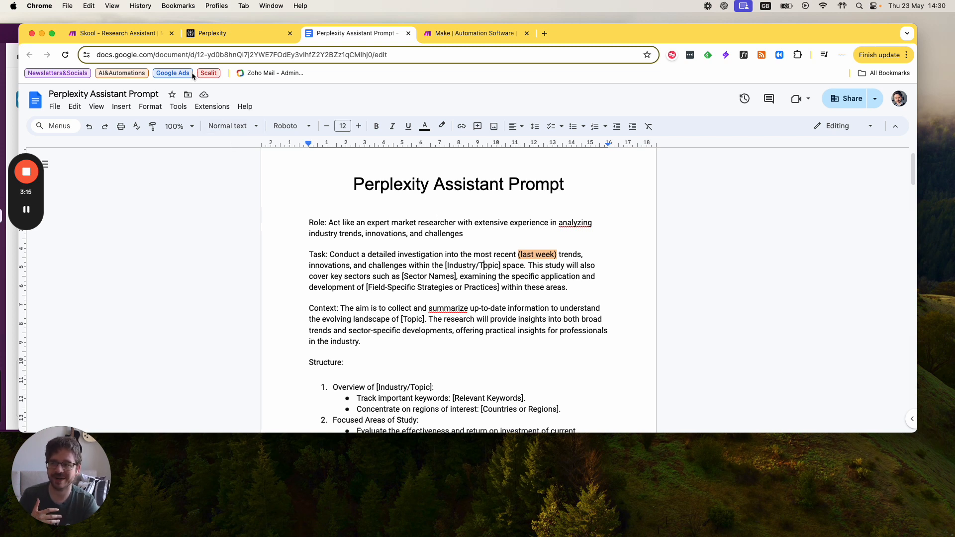
left_click(145, 37)
left_click(373, 403)
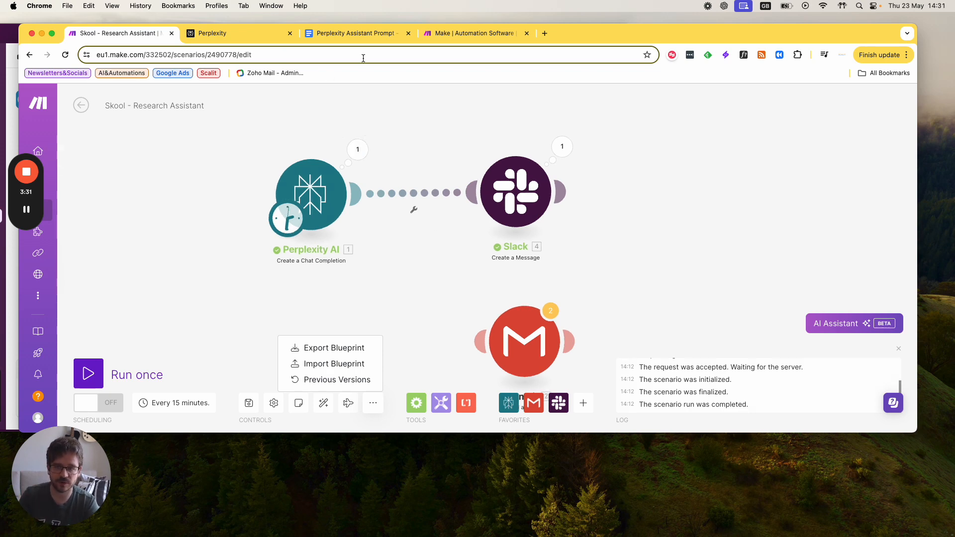
Skim the Perplexity Assistant Prompt document from its role and task text to the real example.
left_click(356, 33)
scroll(388, 298, "down", 2)
scroll(388, 316, "down", 10)
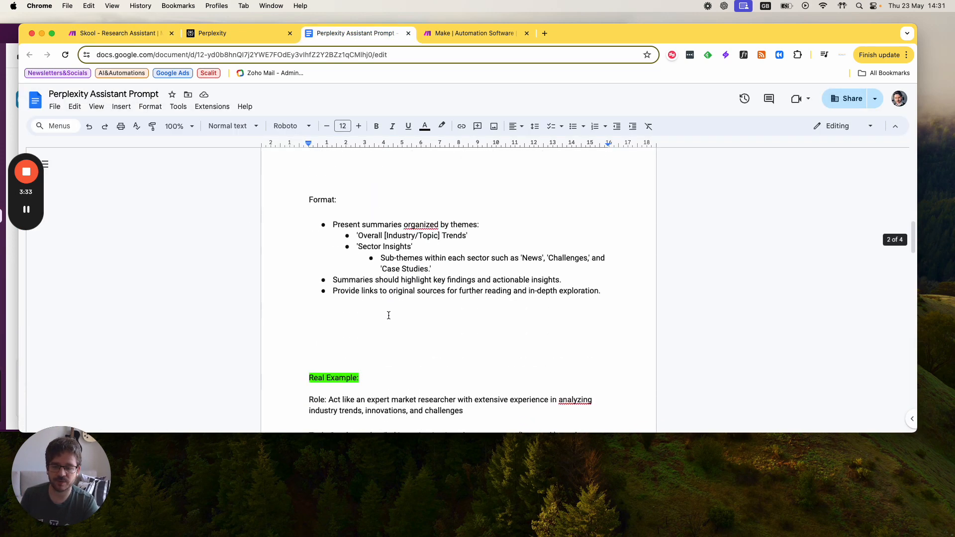
scroll(388, 314, "up", 15)
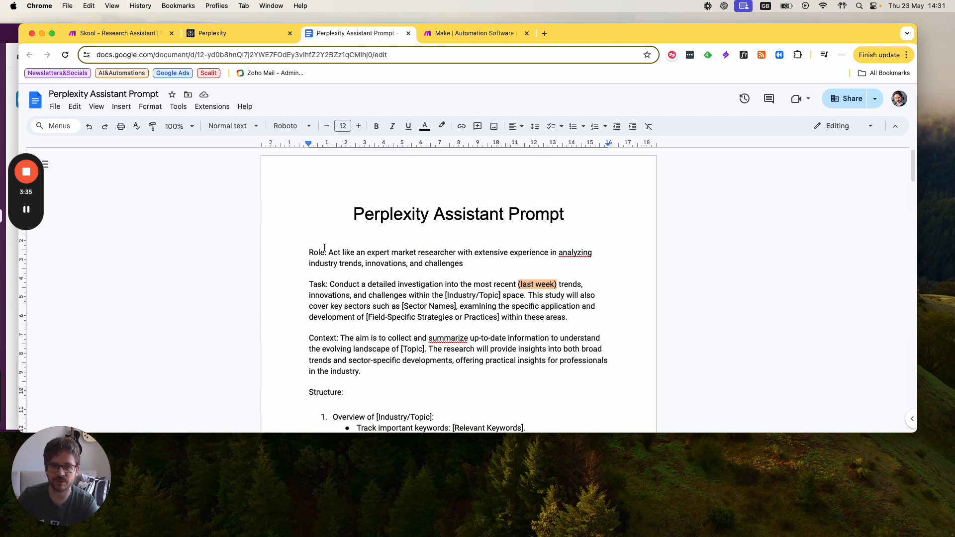
Open the earlier market researcher thread in Perplexity and read through its prompt, sources and answer.
left_click(130, 34)
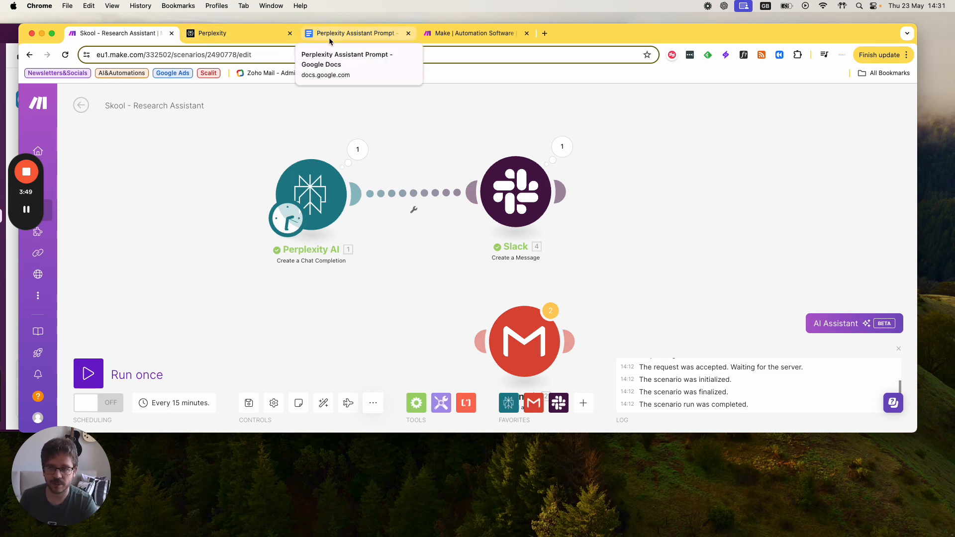
left_click(256, 34)
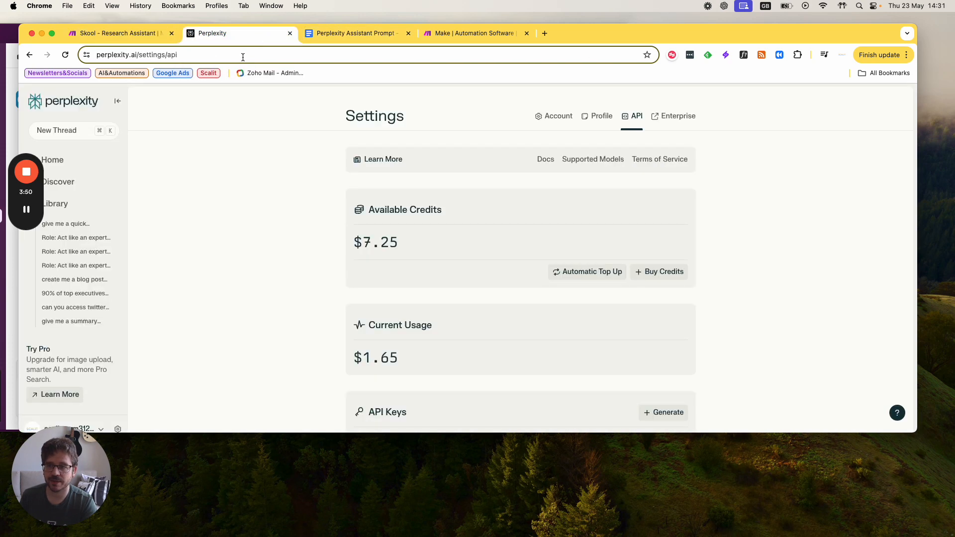
left_click(86, 131)
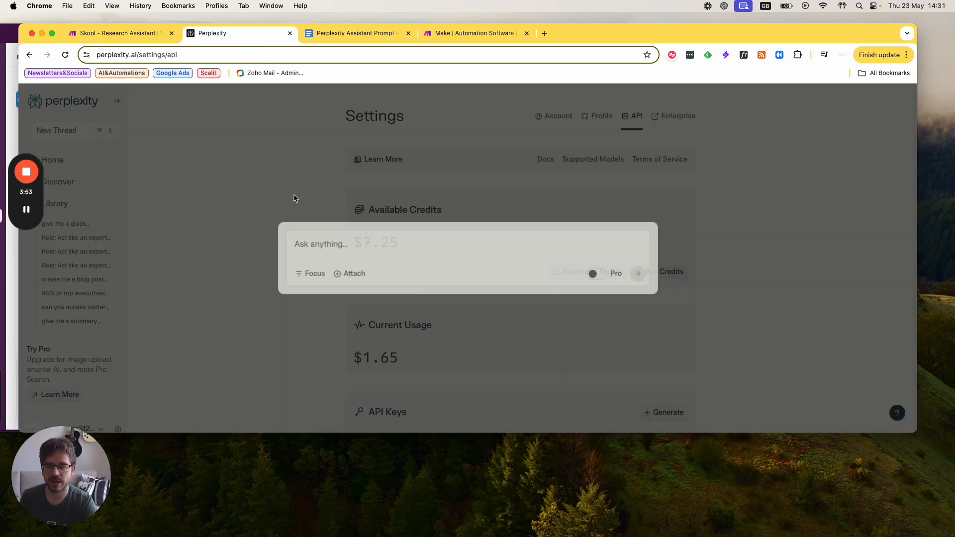
left_click(293, 198)
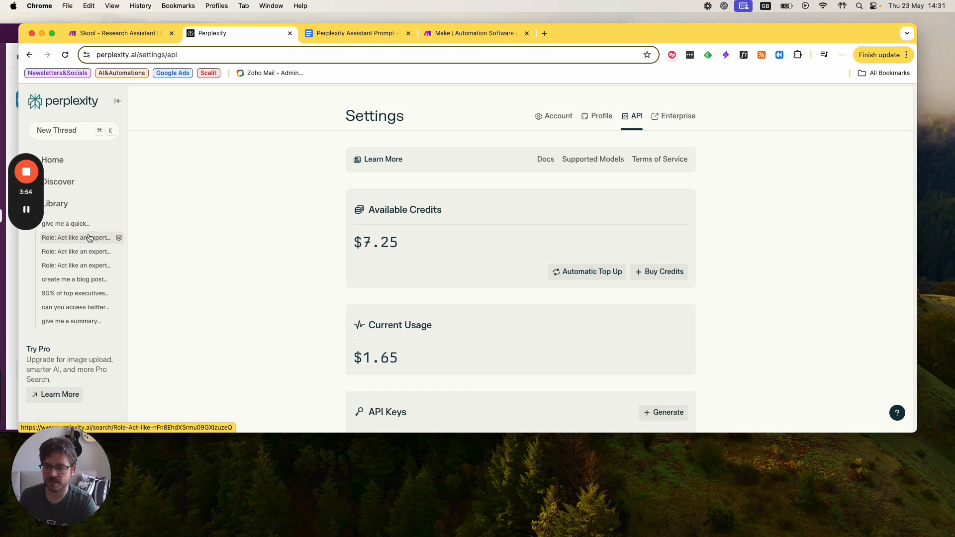
left_click(89, 237)
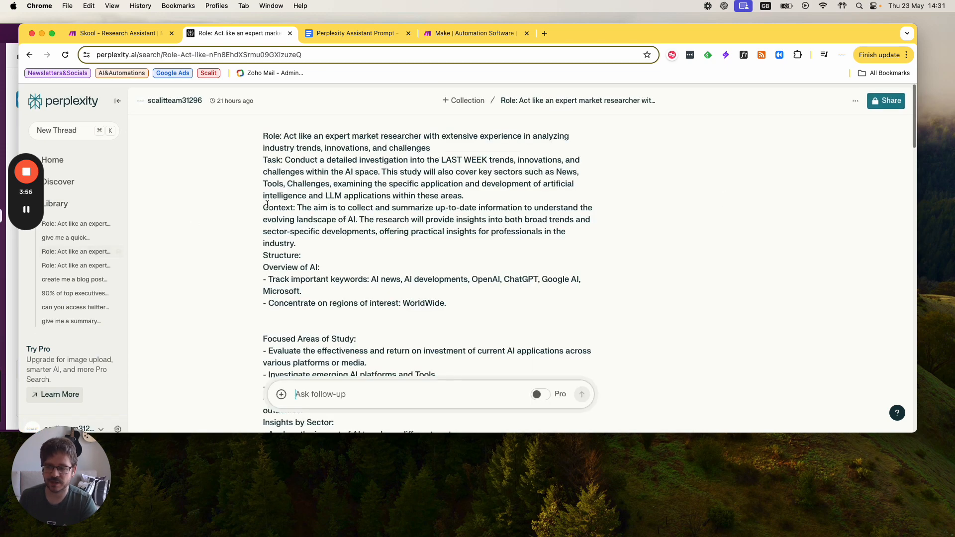
scroll(269, 209, "down", 5)
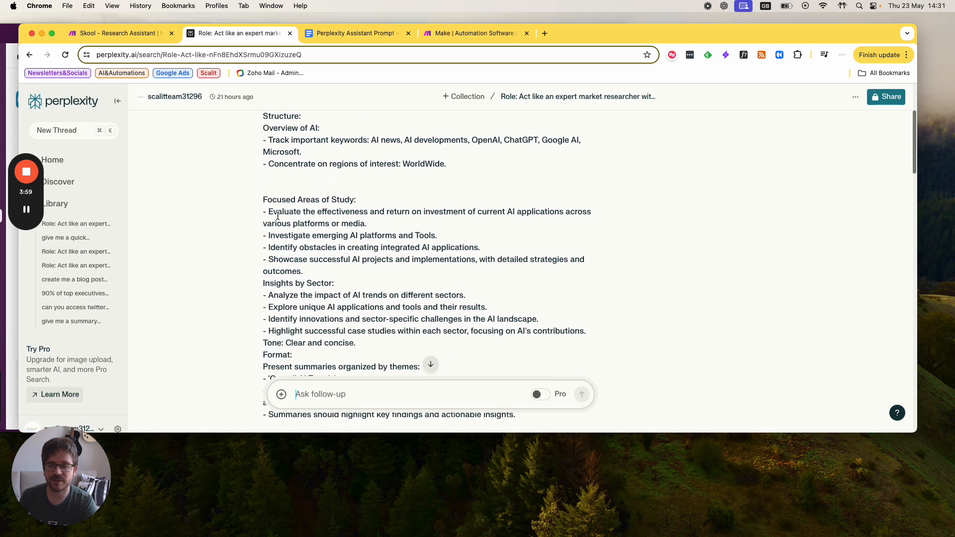
scroll(278, 217, "down", 8)
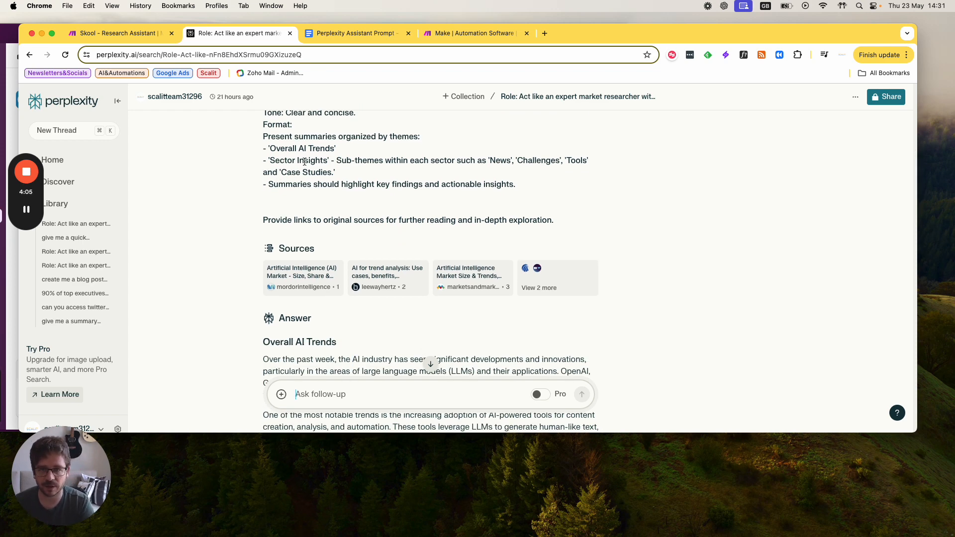
scroll(338, 160, "down", 2)
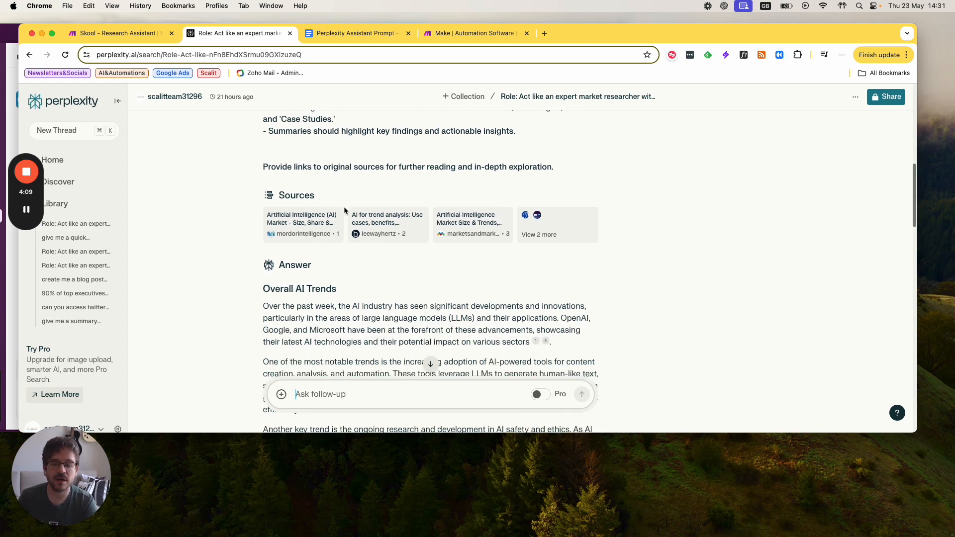
scroll(344, 204, "down", 7)
scroll(346, 199, "up", 12)
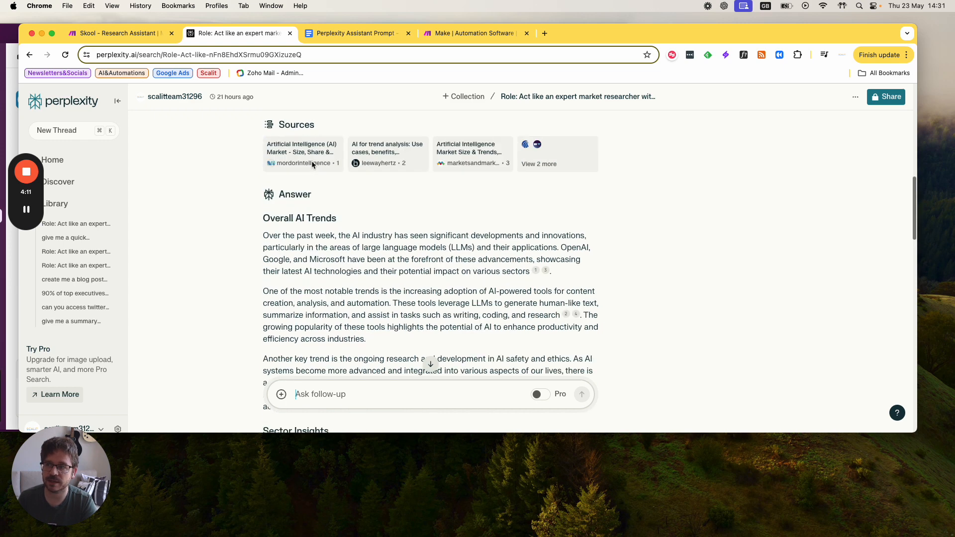
Switch to the Make scenario and schedule it to run on days of the week, every Monday at 14:00.
left_click(143, 33)
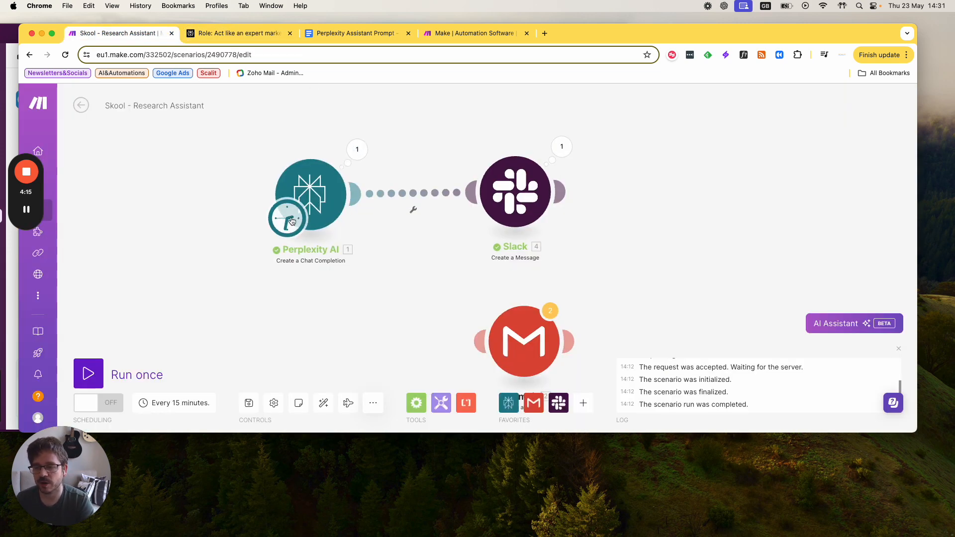
scroll(292, 221, "down", 1)
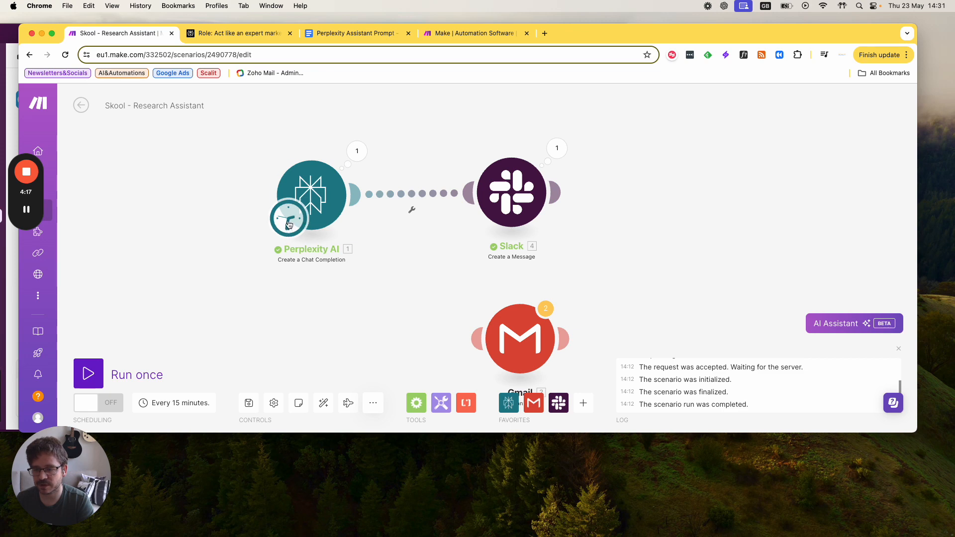
left_click(289, 225)
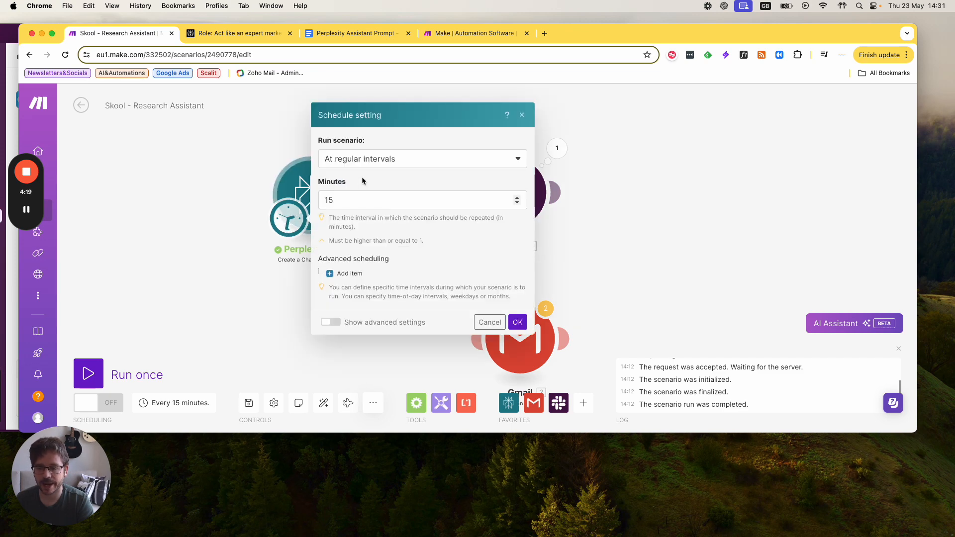
left_click(377, 164)
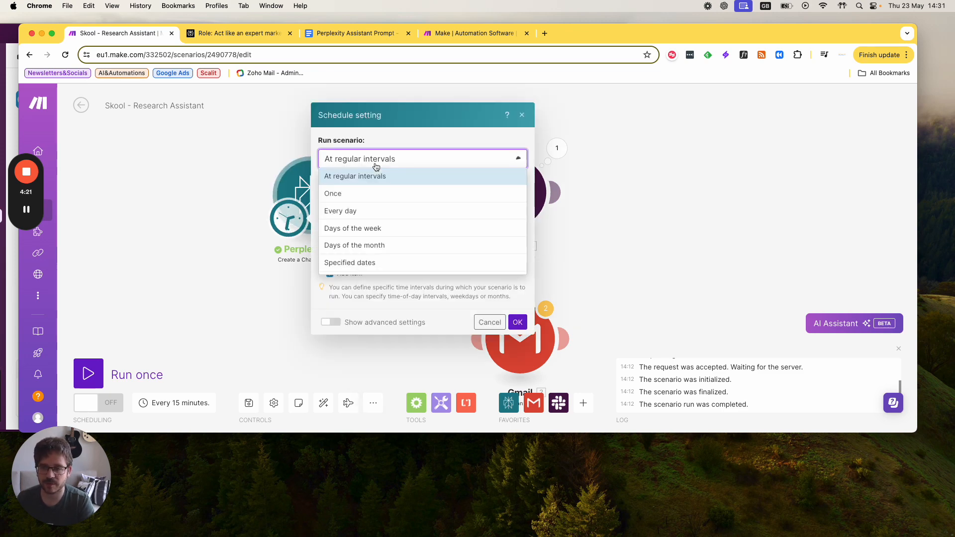
left_click(380, 232)
left_click(367, 202)
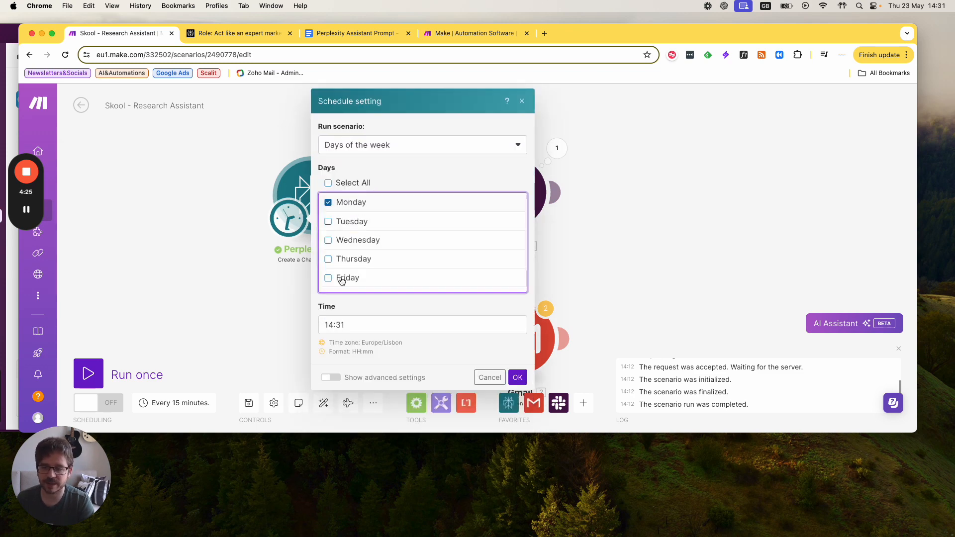
left_click(350, 323)
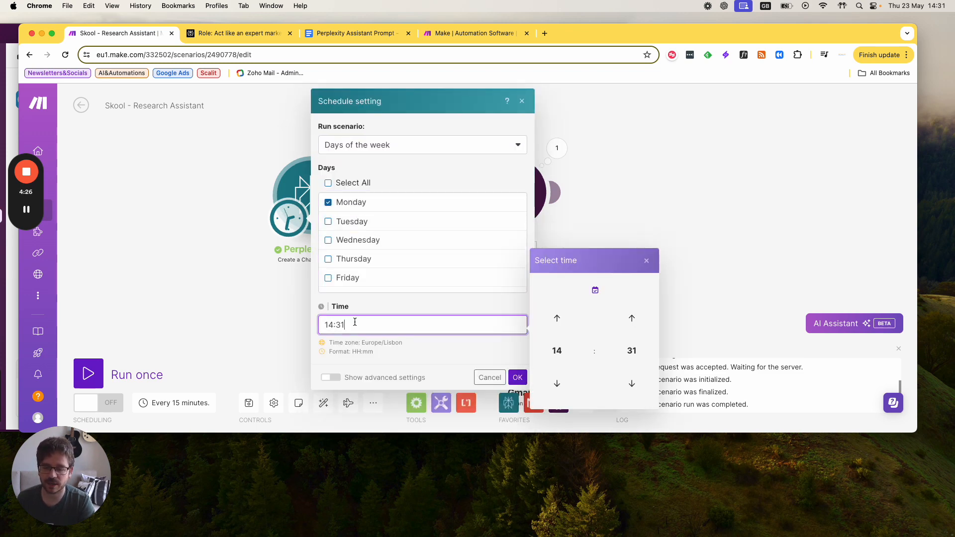
left_click(631, 352)
left_click(551, 324)
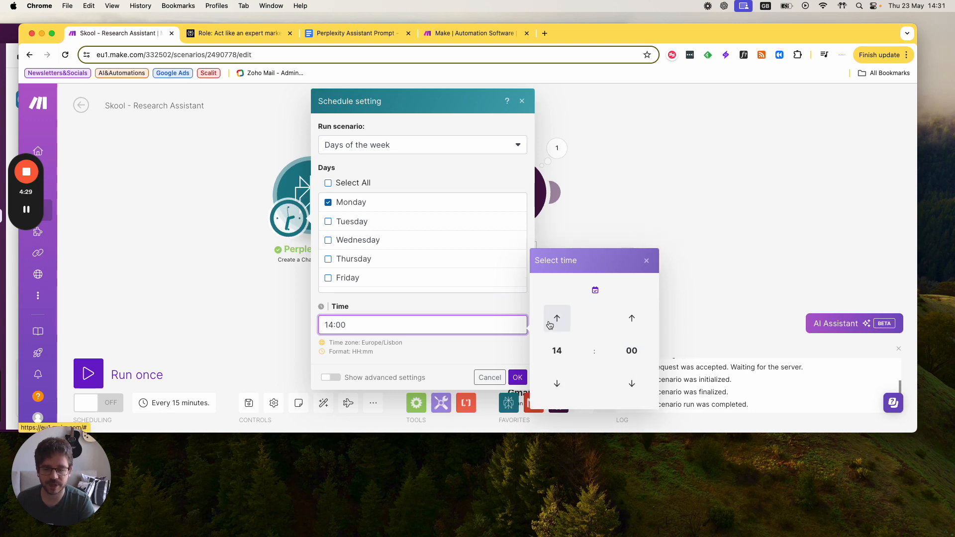
left_click(517, 377)
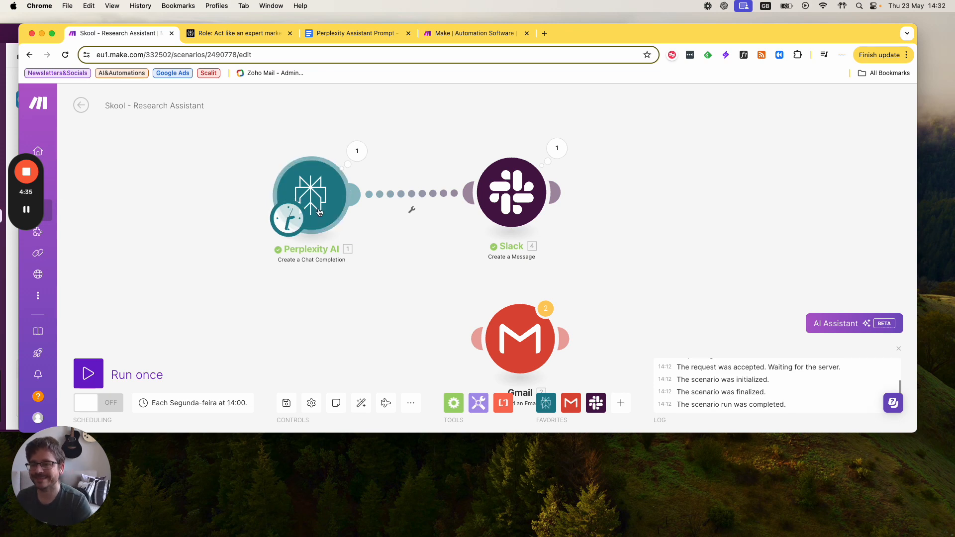
Open the Perplexity AI module and view the available models, leaving llama-3-sonar-small-32k-online selected.
left_click(322, 209)
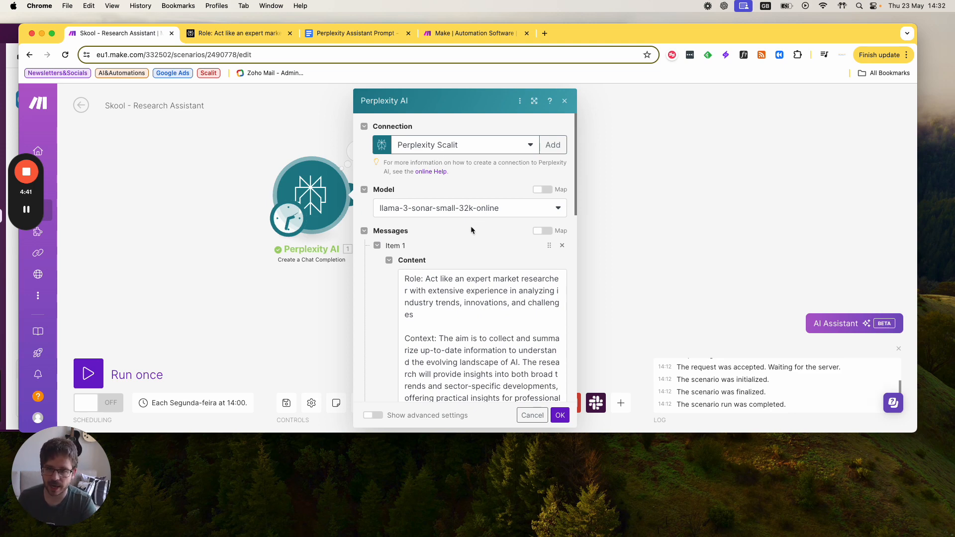
scroll(471, 226, "down", 2)
left_click(463, 174)
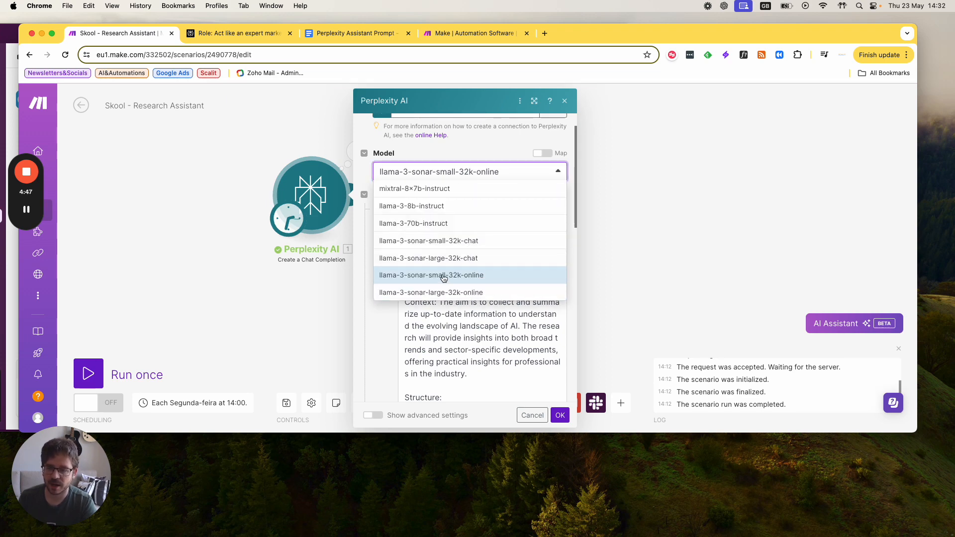
left_click(554, 173)
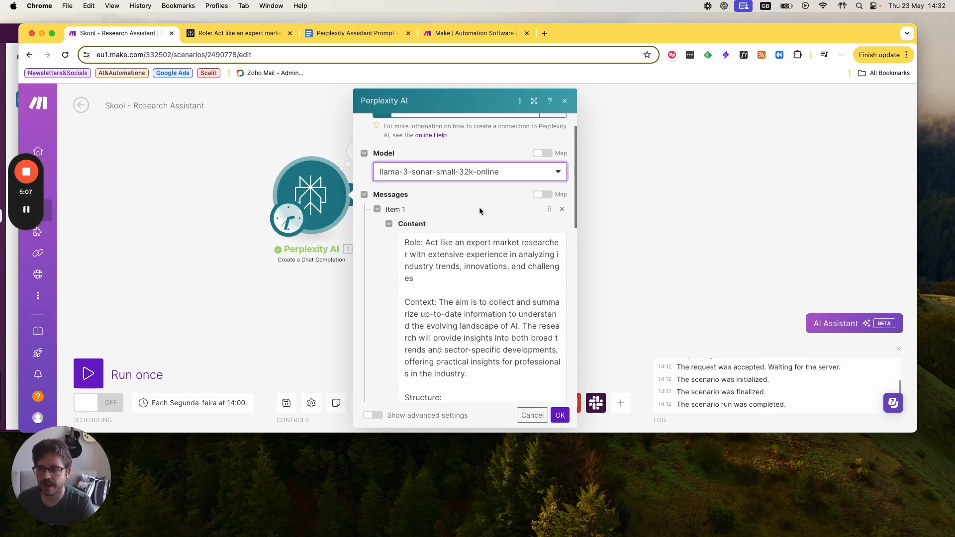
Read the module's first message with its System role and the second message with its User role.
scroll(476, 210, "down", 5)
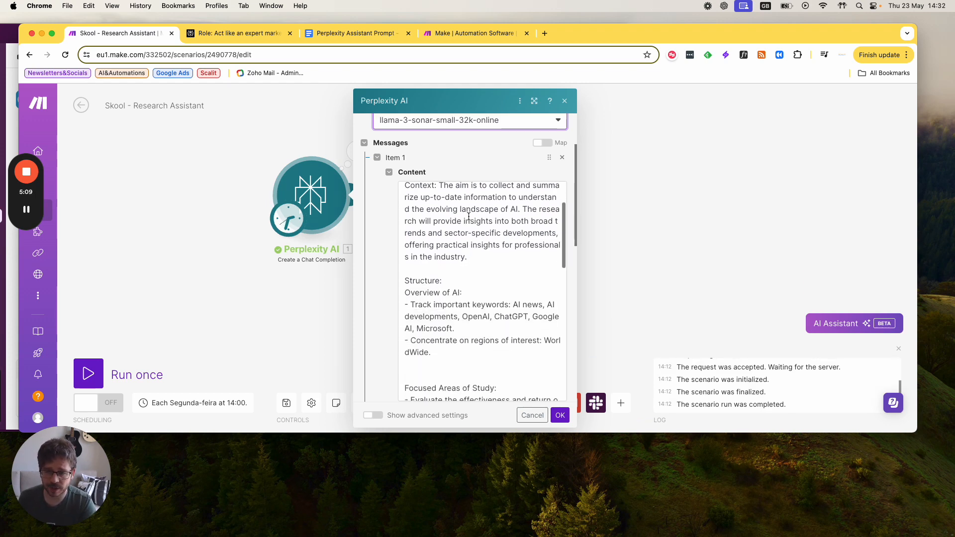
scroll(468, 217, "up", 4)
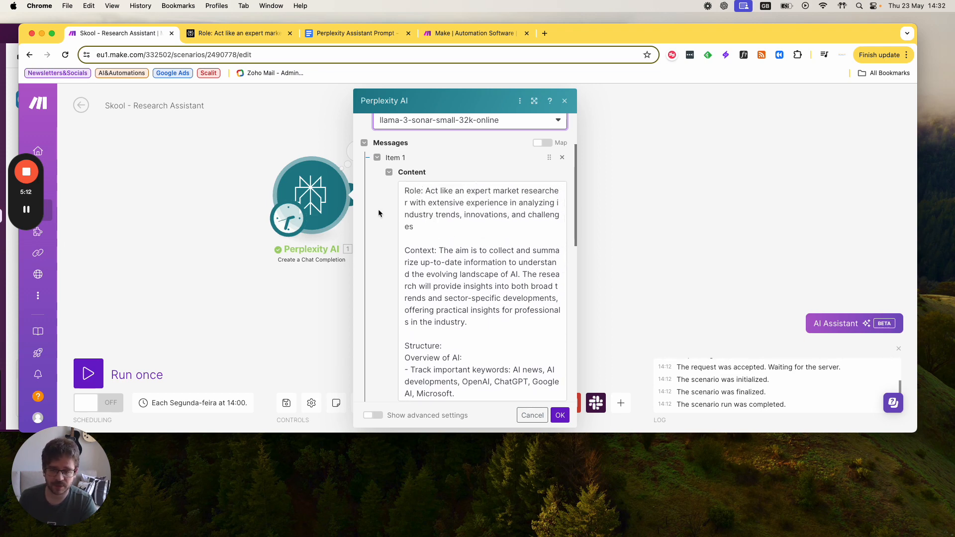
scroll(376, 210, "down", 2)
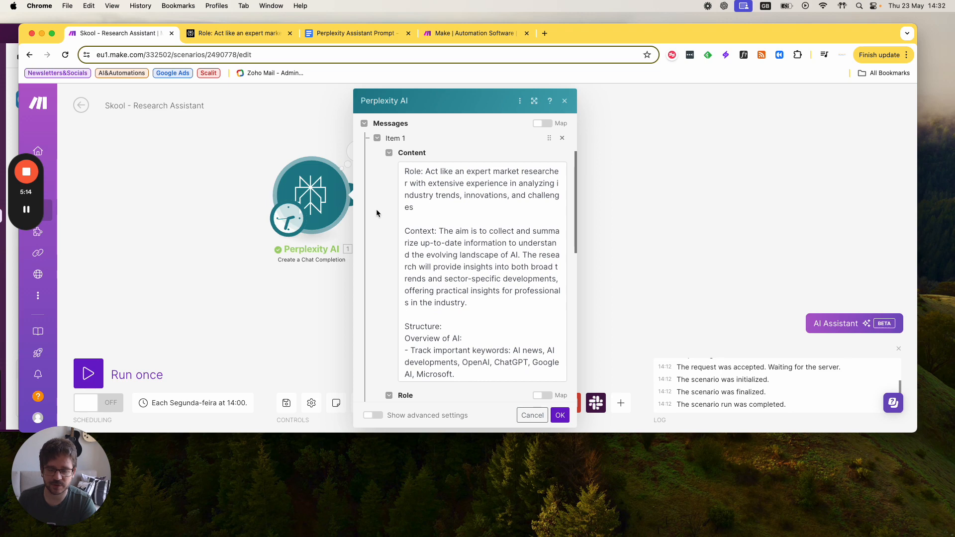
scroll(376, 213, "down", 3)
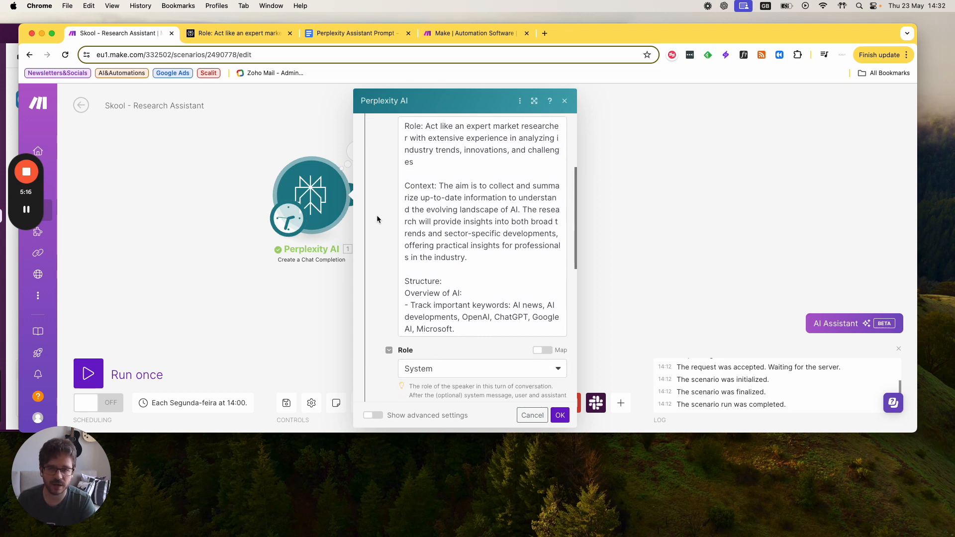
scroll(378, 219, "down", 3)
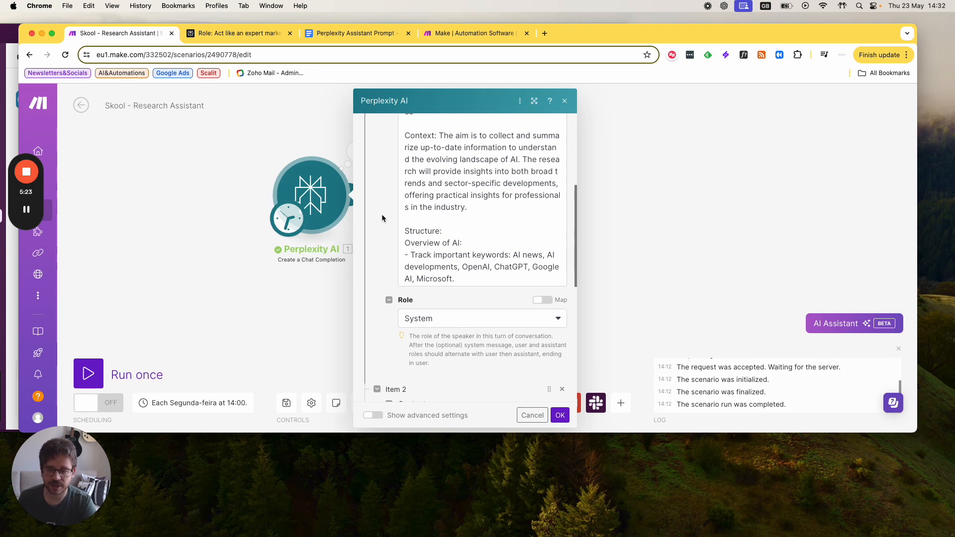
scroll(381, 216, "down", 3)
scroll(382, 219, "down", 1)
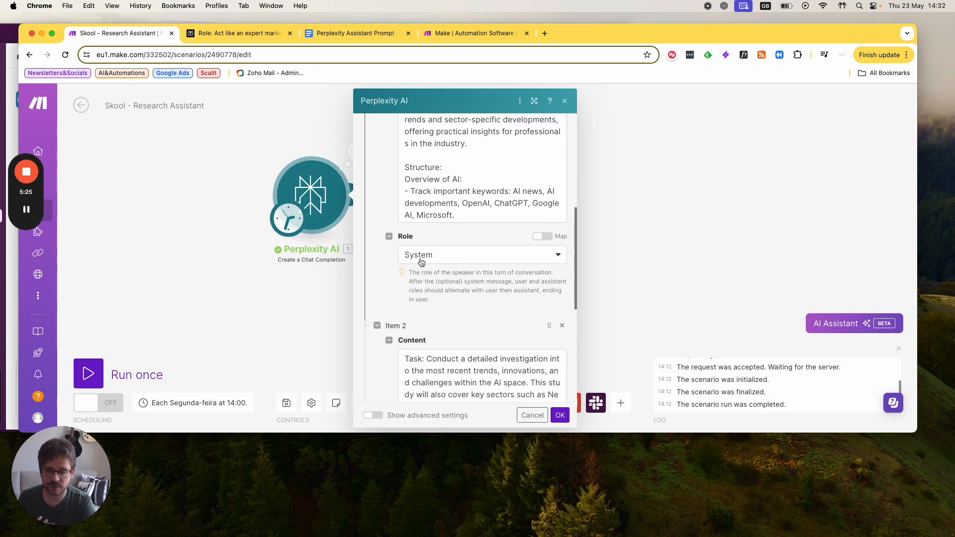
scroll(416, 270, "down", 8)
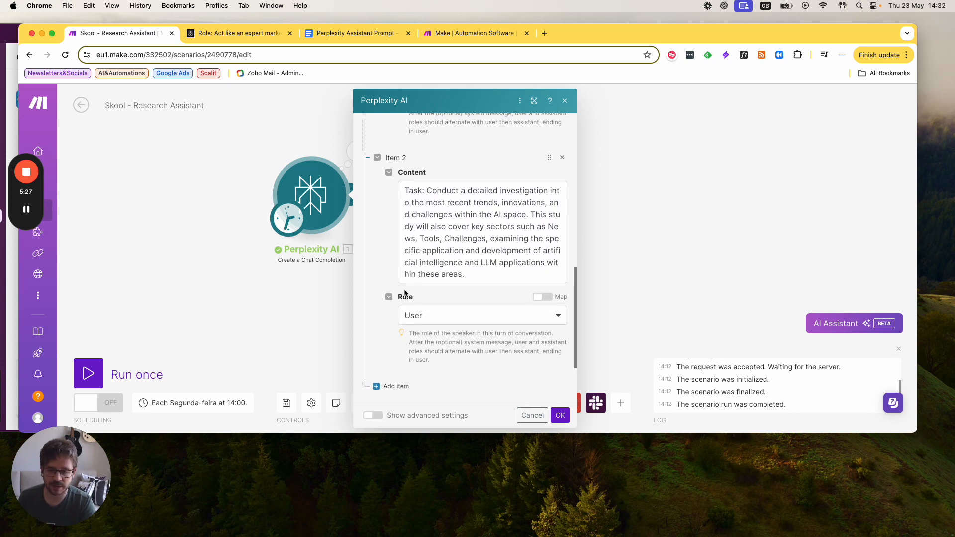
scroll(388, 278, "up", 3)
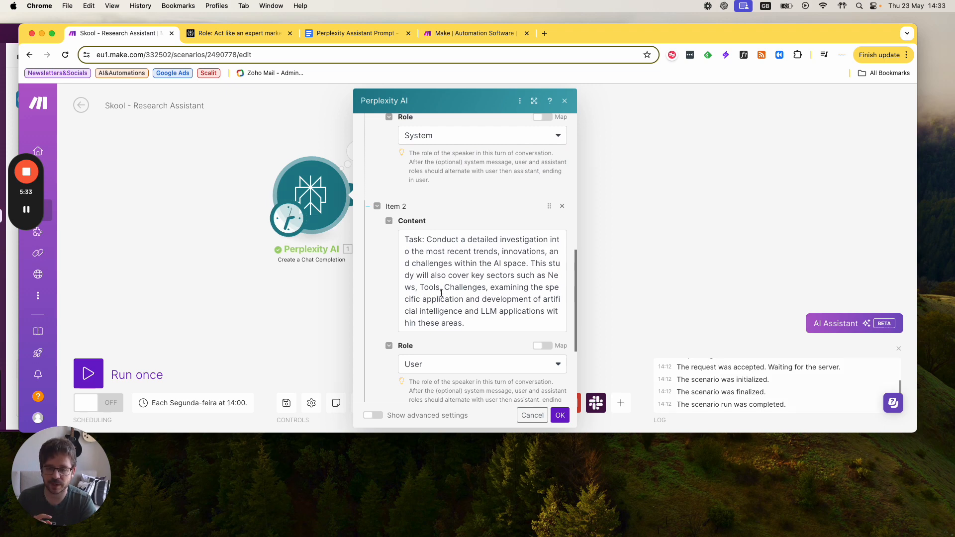
Highlight the role text in the Perplexity Assistant Prompt document and compare it with the Item 2 task content in Make.
left_click(354, 33)
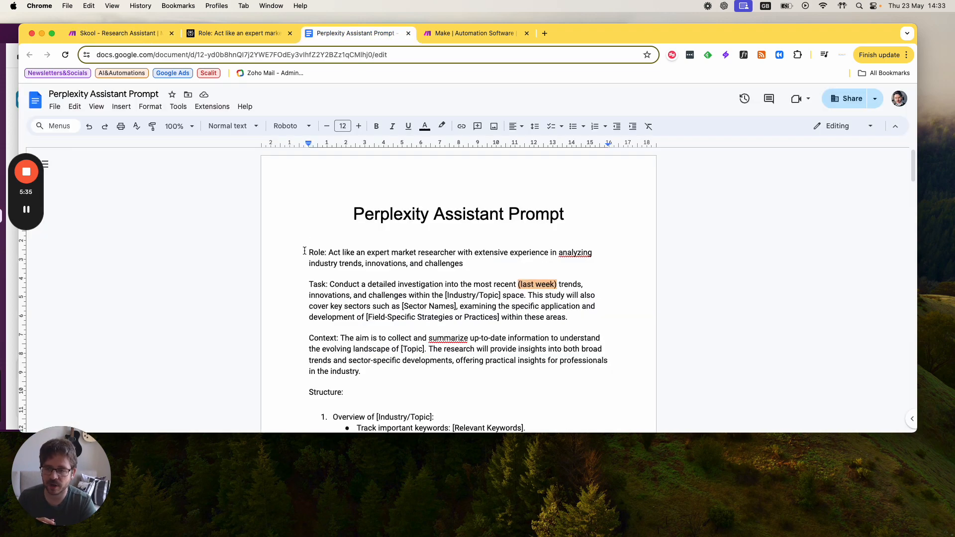
left_click_drag(309, 252, 341, 264)
left_click(159, 36)
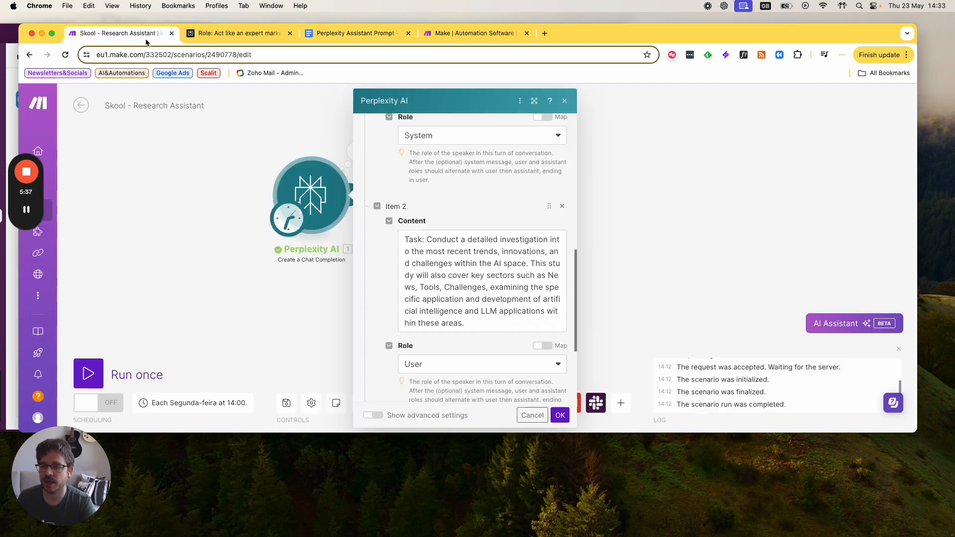
left_click(477, 267)
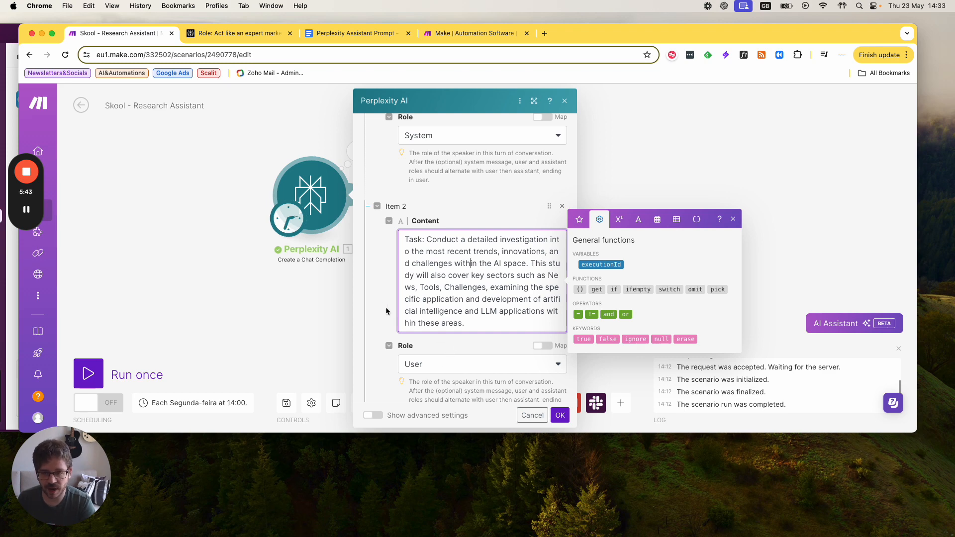
left_click(457, 220)
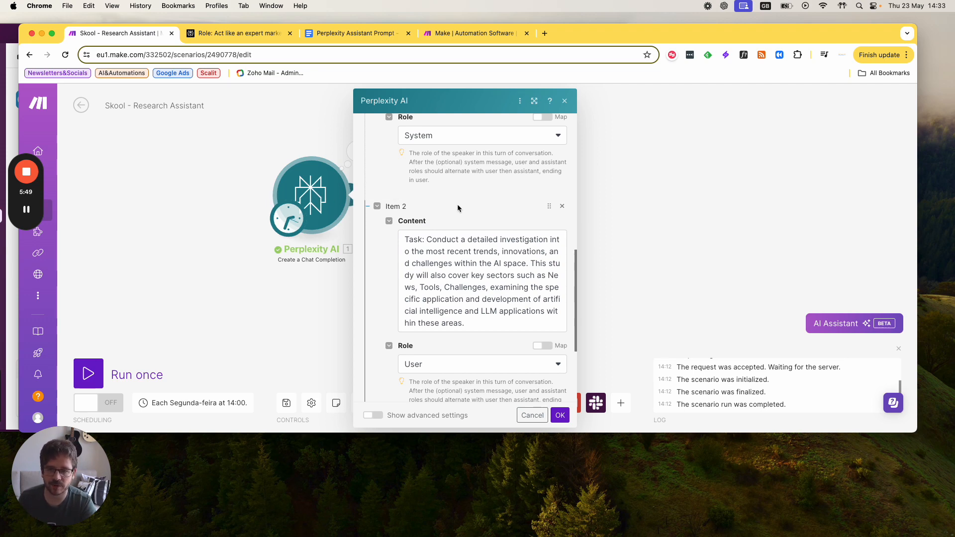
Review the role, context and structure text of Item 1 again, down to Item 2's User role.
scroll(458, 207, "up", 1)
scroll(428, 164, "up", 15)
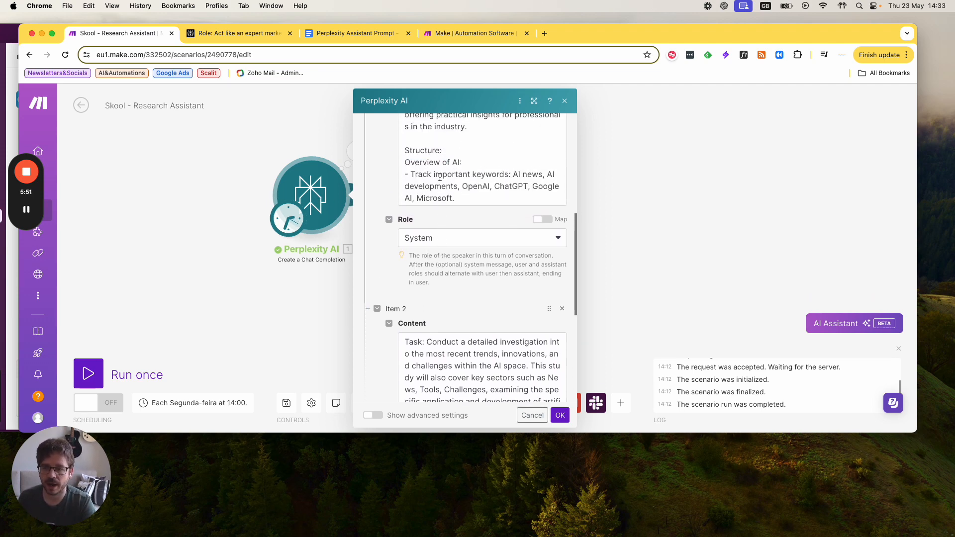
scroll(440, 178, "up", 5)
scroll(439, 176, "down", 3)
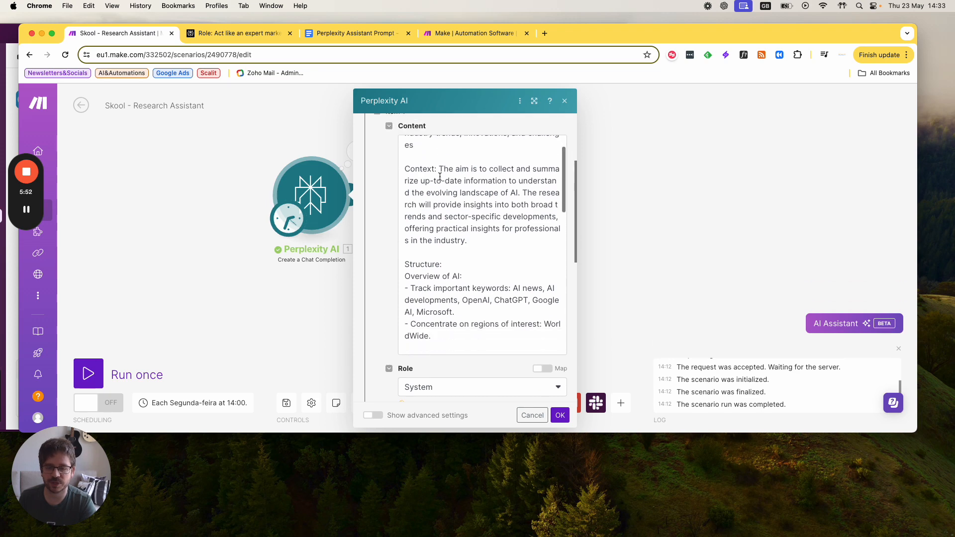
scroll(440, 177, "up", 3)
scroll(413, 346, "down", 3)
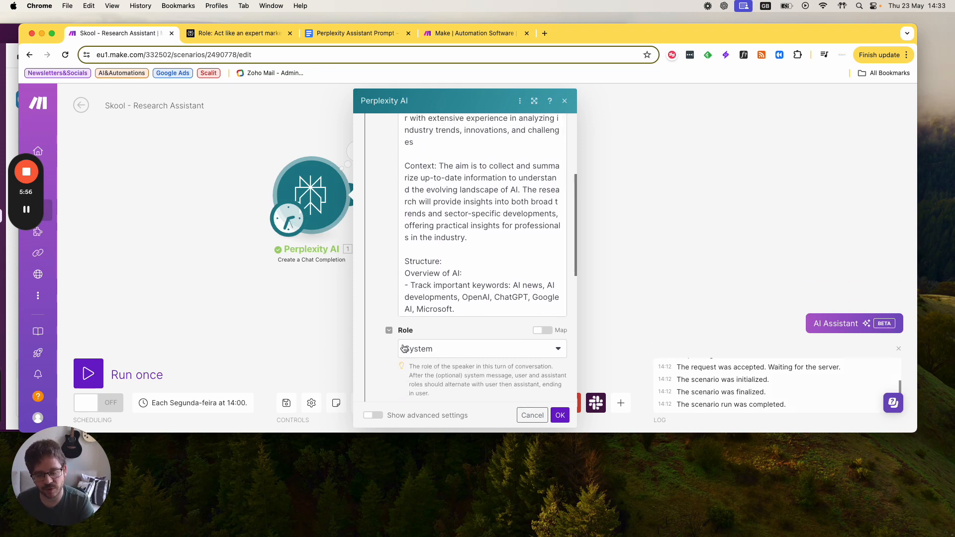
scroll(408, 348, "down", 10)
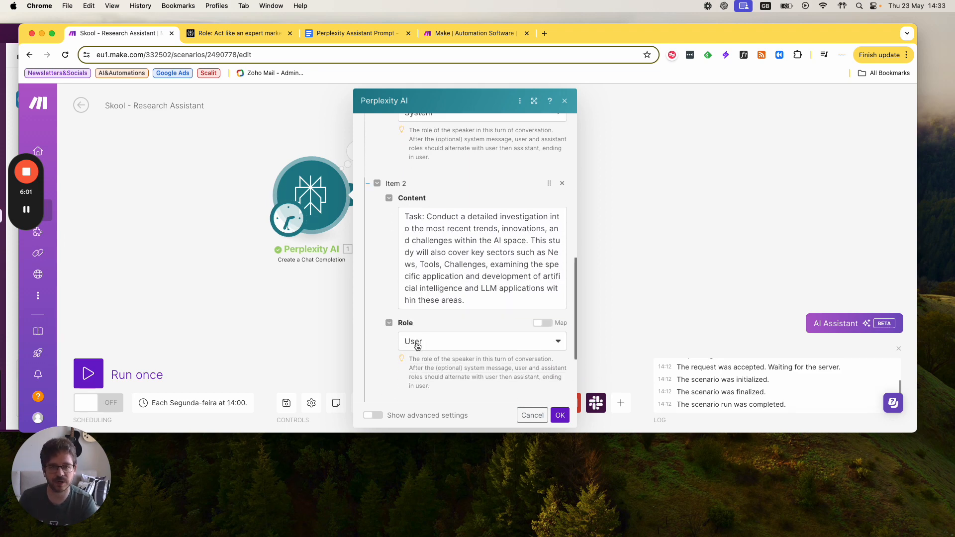
Highlight the whole task text in Item 2 and examine it alongside Item 1's content, both roles and the Max Tokens field.
left_click(470, 258)
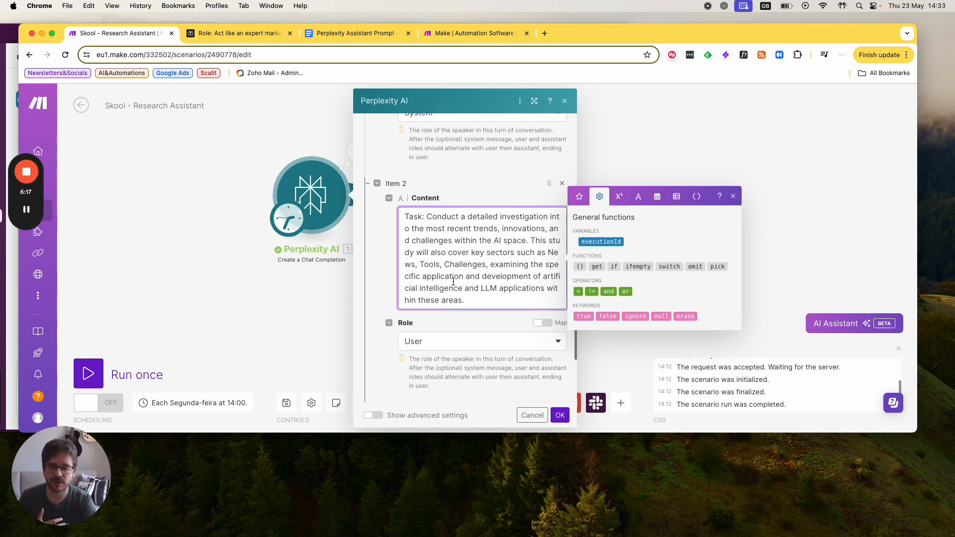
left_click_drag(467, 305, 403, 217)
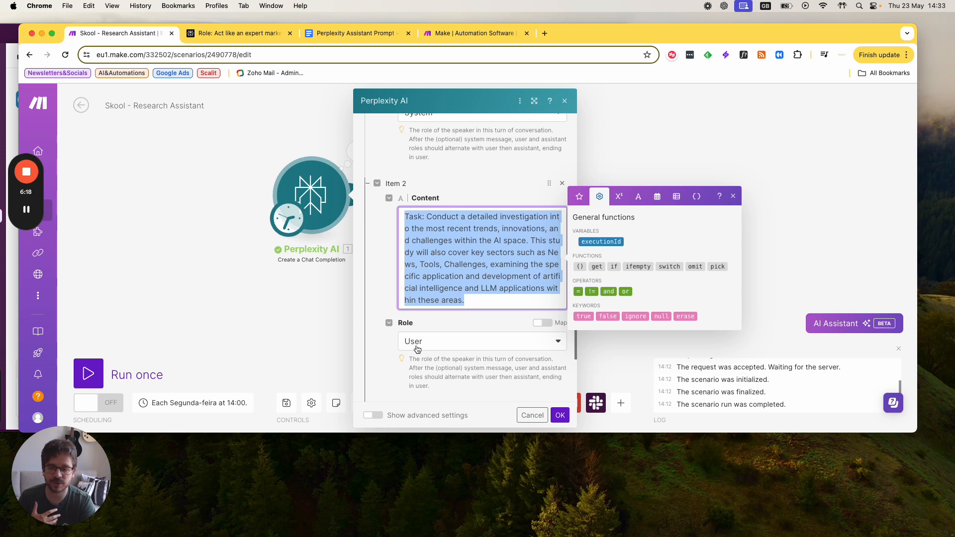
scroll(429, 268, "up", 8)
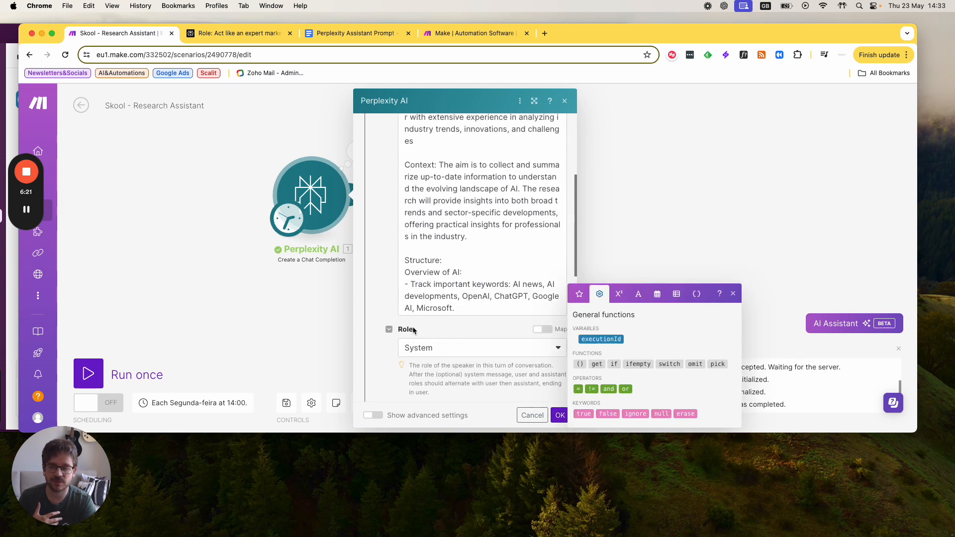
scroll(432, 224, "down", 5)
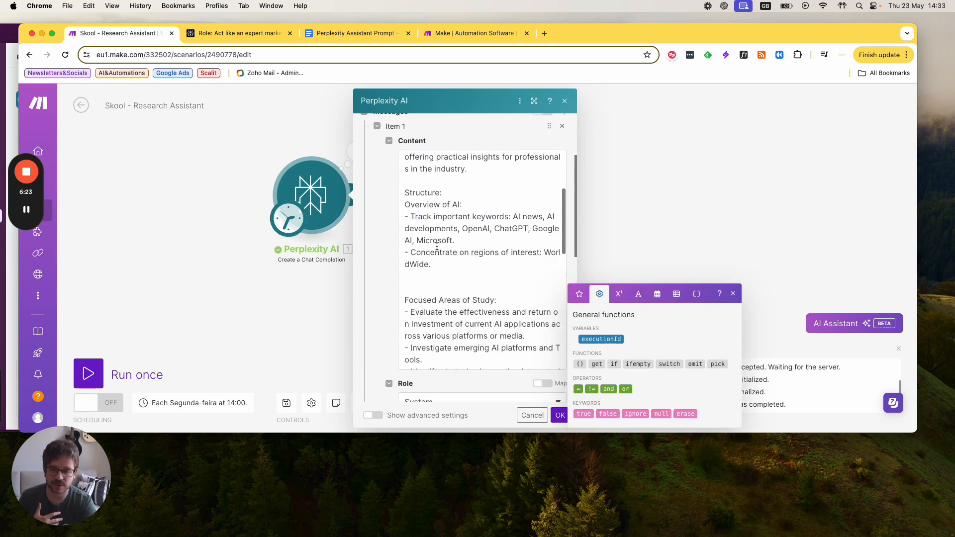
scroll(437, 246, "up", 5)
scroll(387, 271, "down", 2)
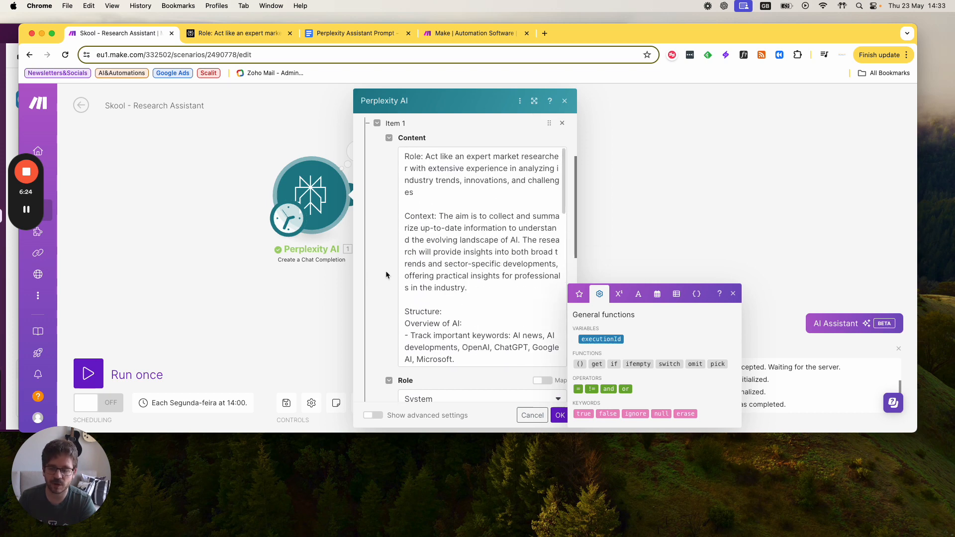
scroll(387, 267, "down", 3)
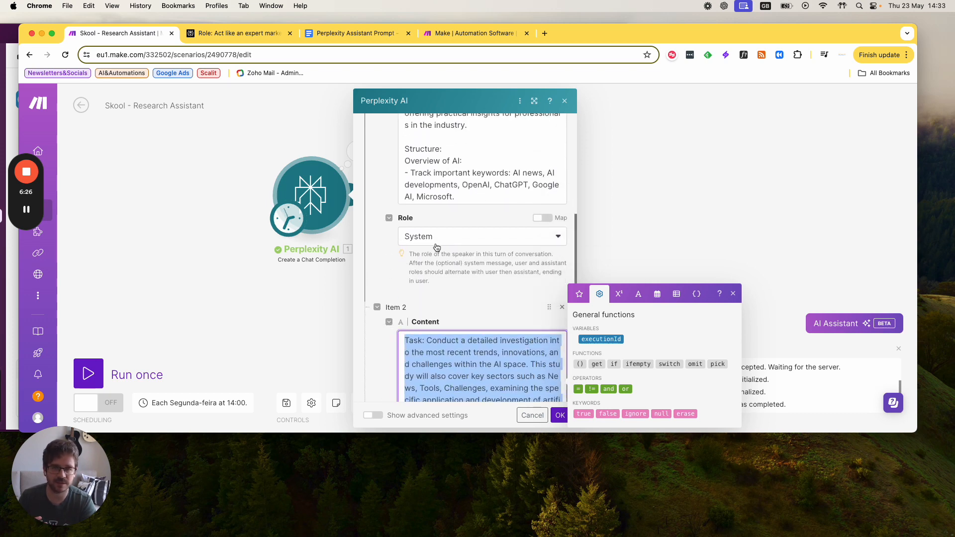
scroll(395, 267, "down", 4)
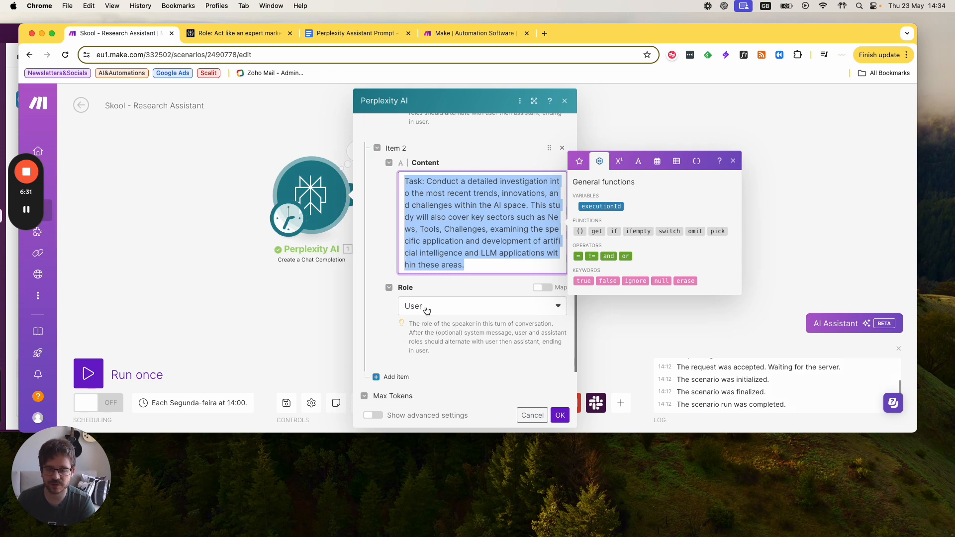
scroll(424, 311, "down", 1)
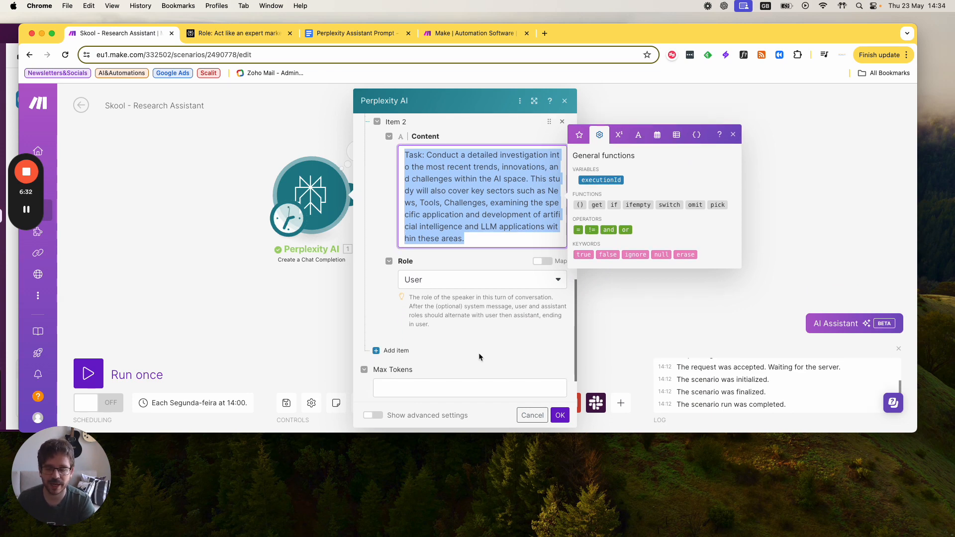
Confirm the Perplexity AI module and review the Slack module's connection, channel settings and message text.
left_click(560, 415)
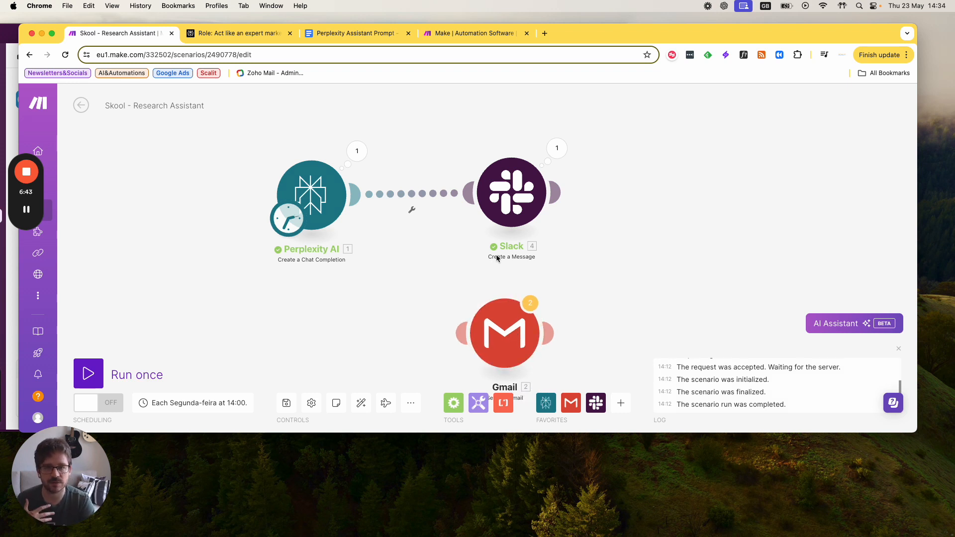
left_click(520, 200)
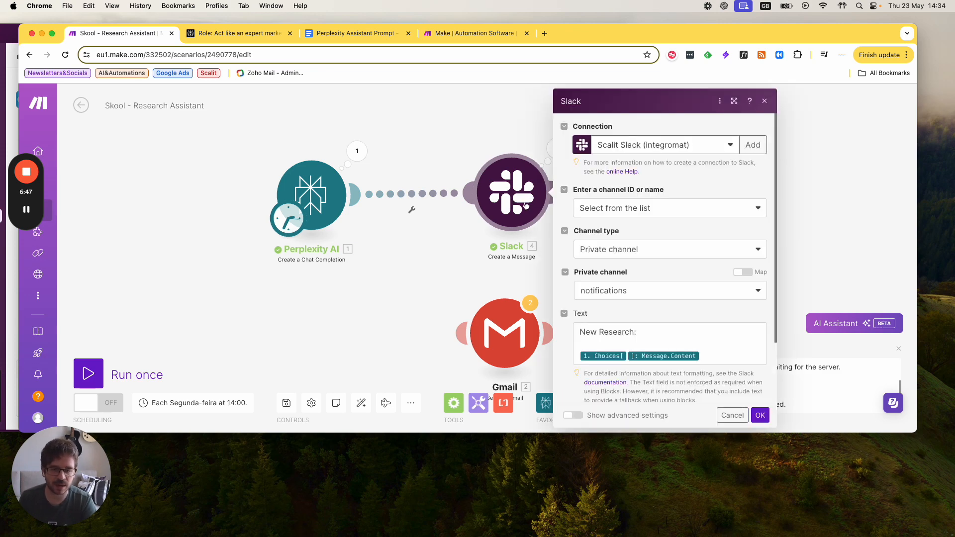
scroll(586, 206, "down", 1)
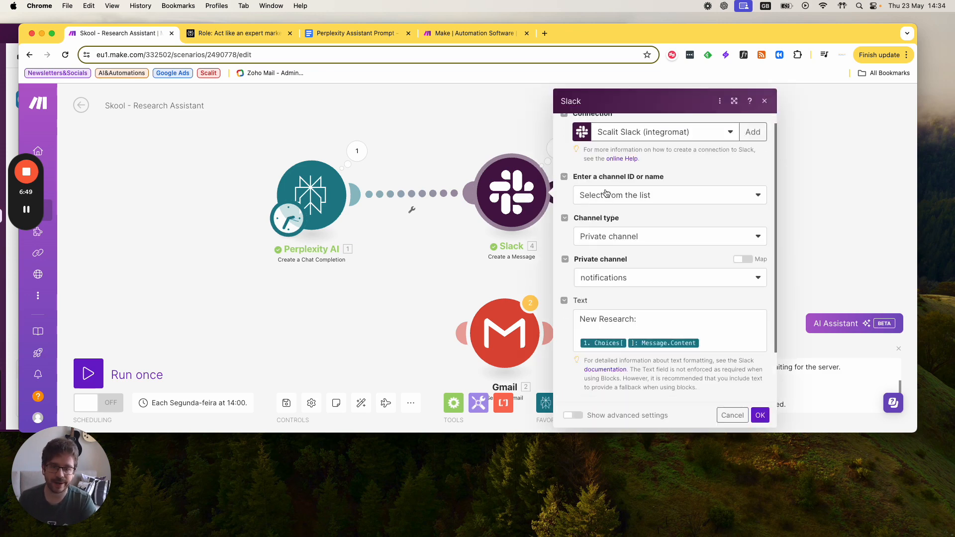
scroll(625, 245, "down", 1)
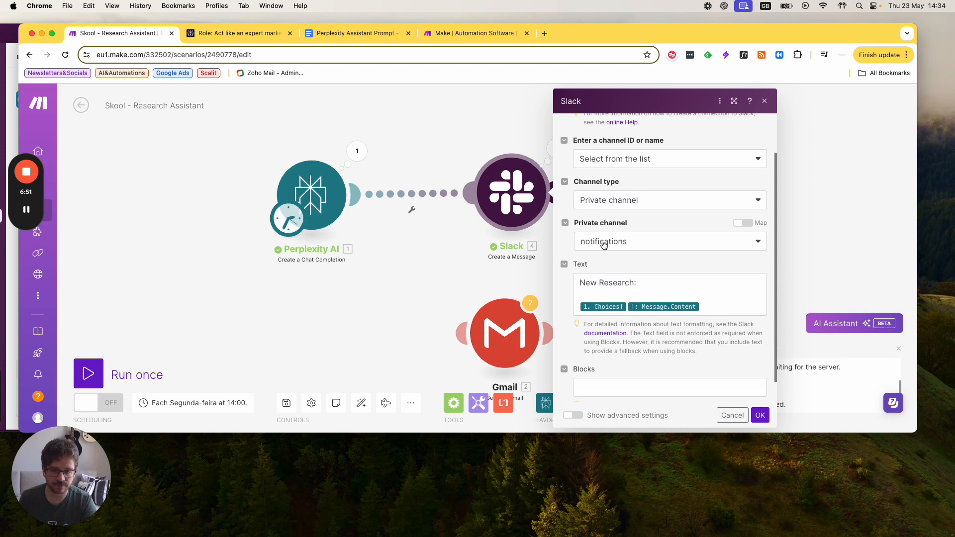
scroll(622, 243, "down", 1)
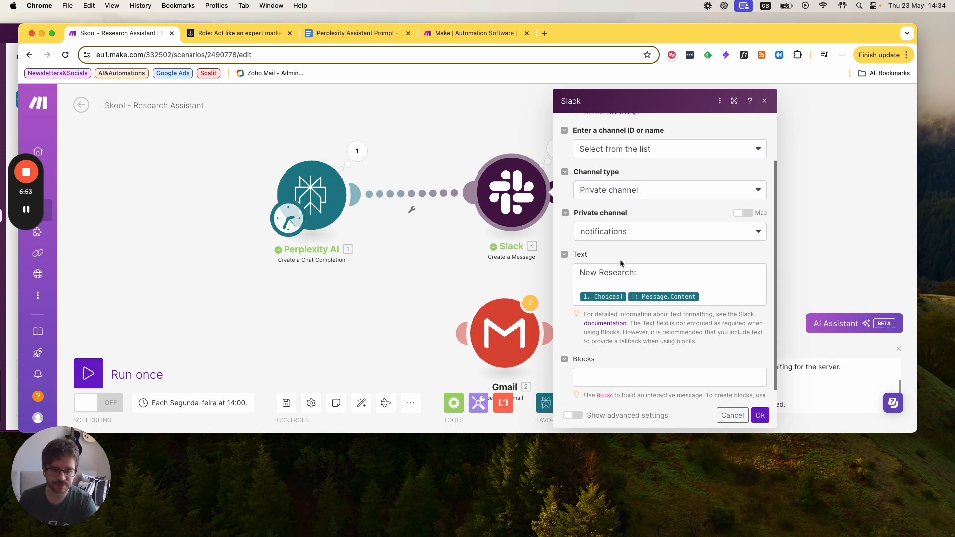
Insert the Perplexity message Content variable after "New Research:" in the Slack text, remove it again and confirm the module.
left_click_drag(581, 260, 633, 259)
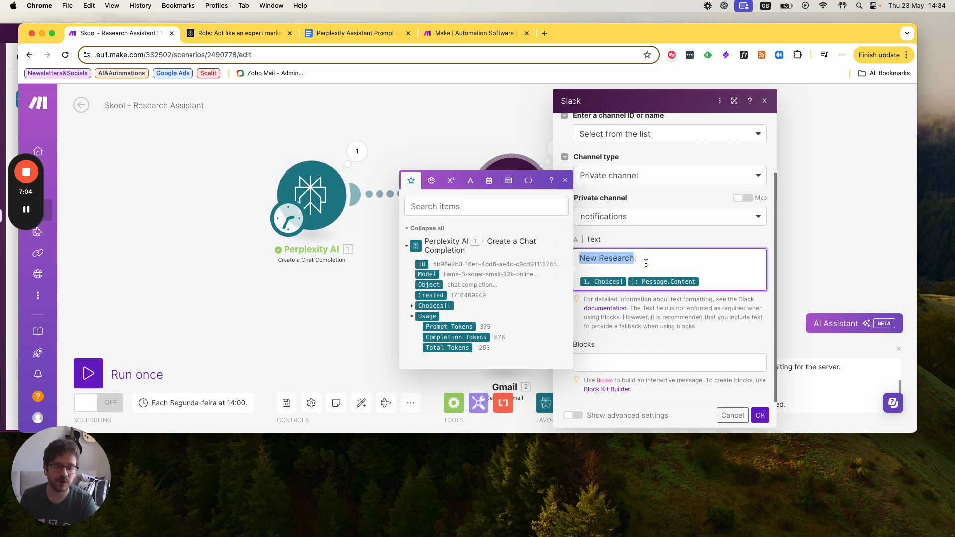
left_click(643, 263)
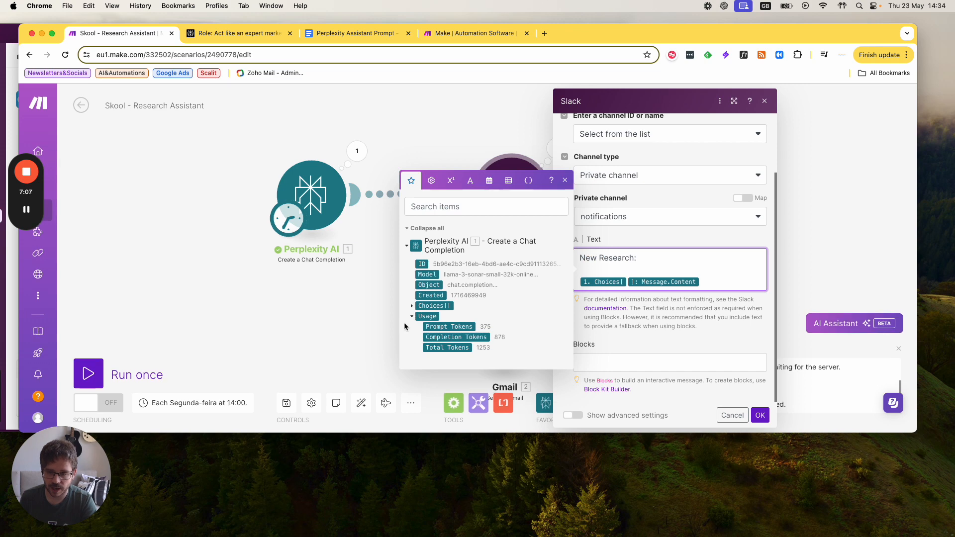
left_click(412, 308)
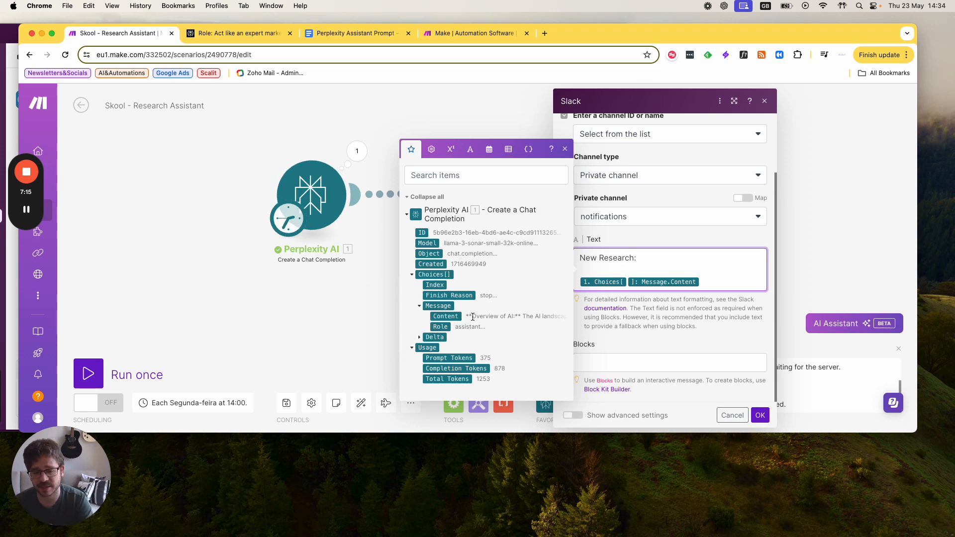
left_click(446, 316)
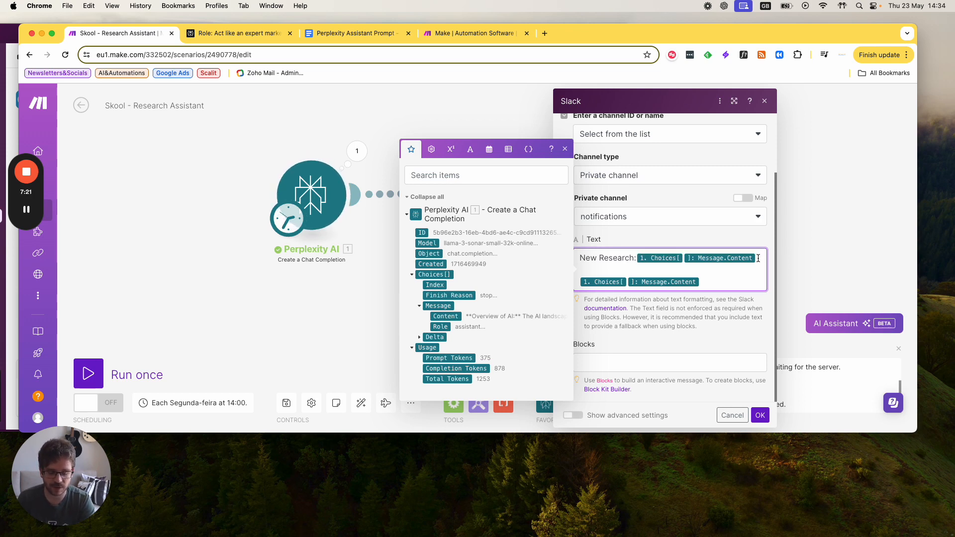
key("BackSpace")
left_click(566, 152)
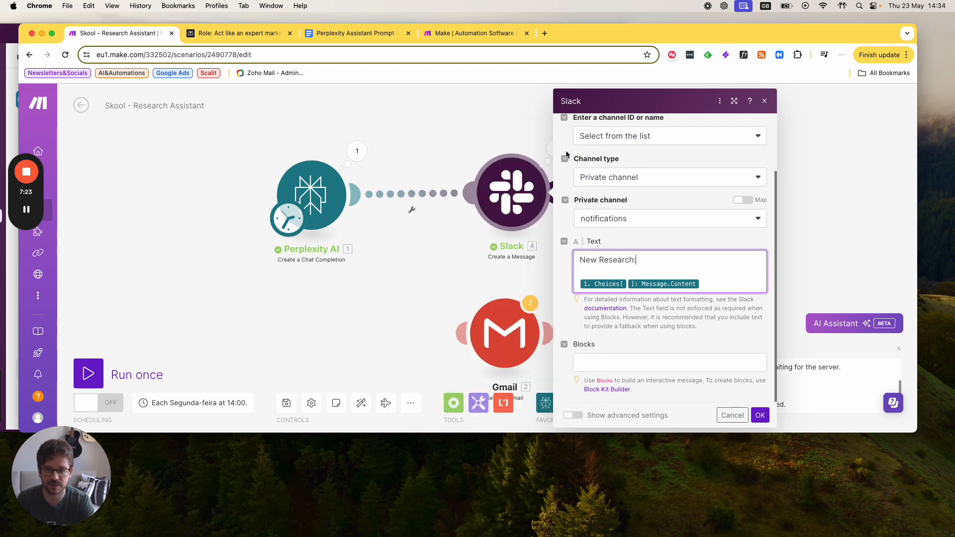
left_click(760, 415)
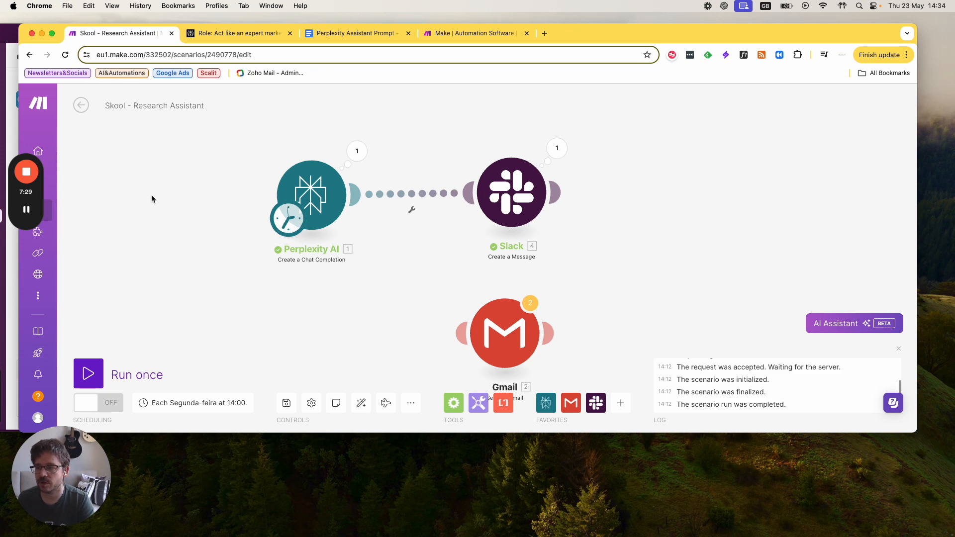
Switch to Slack and read through the "New Research" post in the notifications channel.
left_click(10, 37)
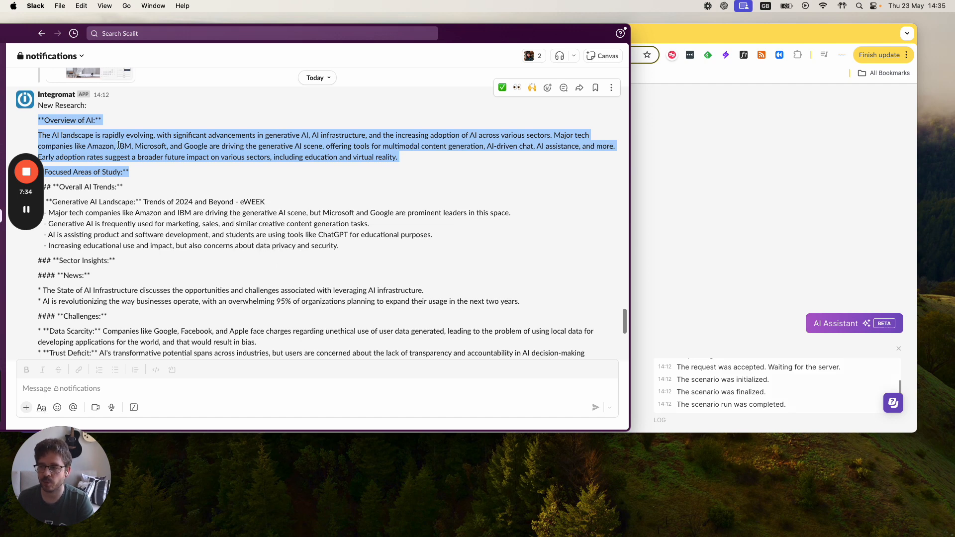
left_click(130, 161)
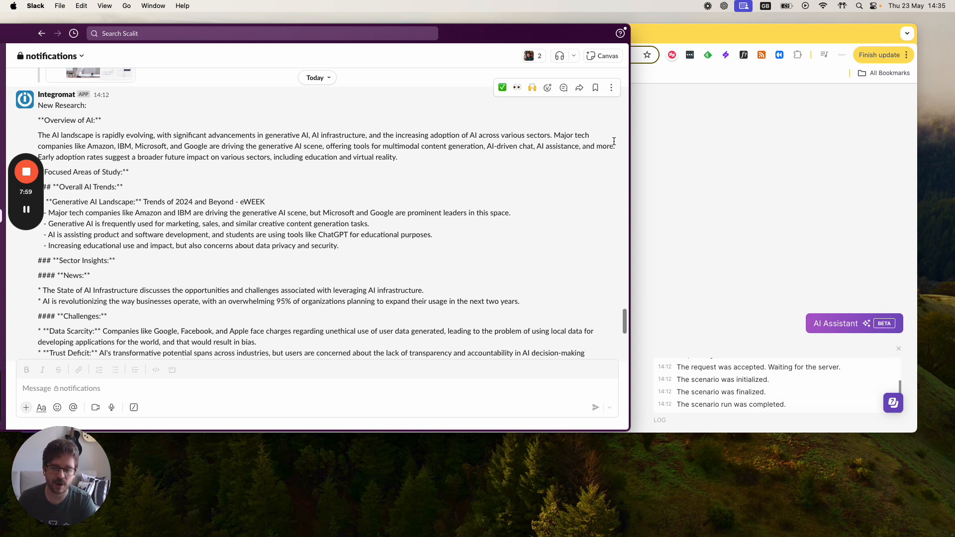
scroll(535, 183, "down", 5)
scroll(535, 185, "up", 7)
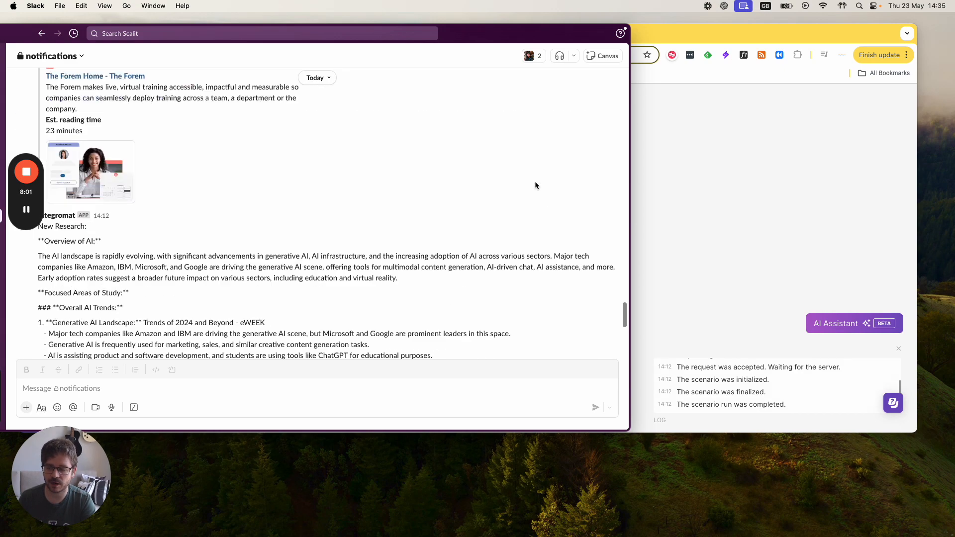
scroll(535, 185, "down", 4)
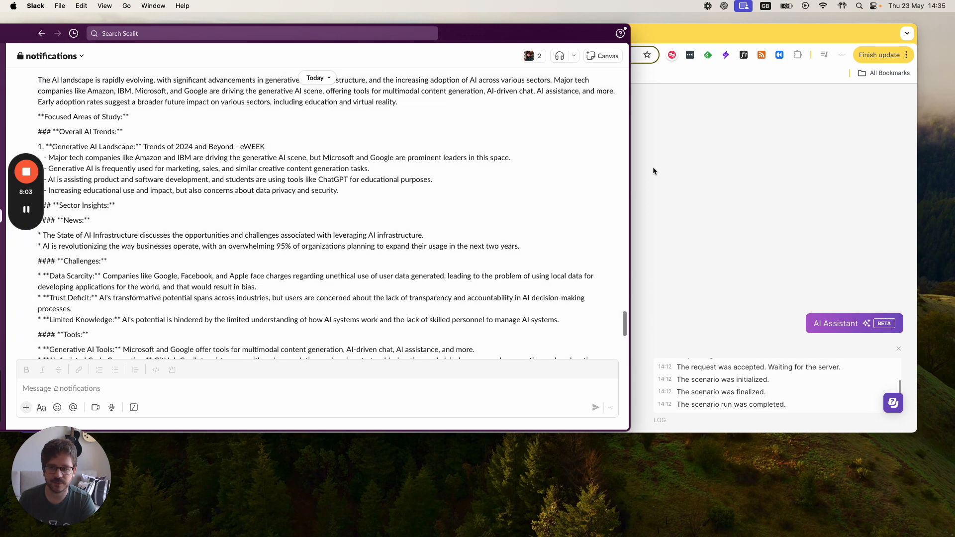
Switch back to Make, unlink Slack from Perplexity AI and connect the Gmail Send an Email module to Perplexity AI instead.
left_click(668, 163)
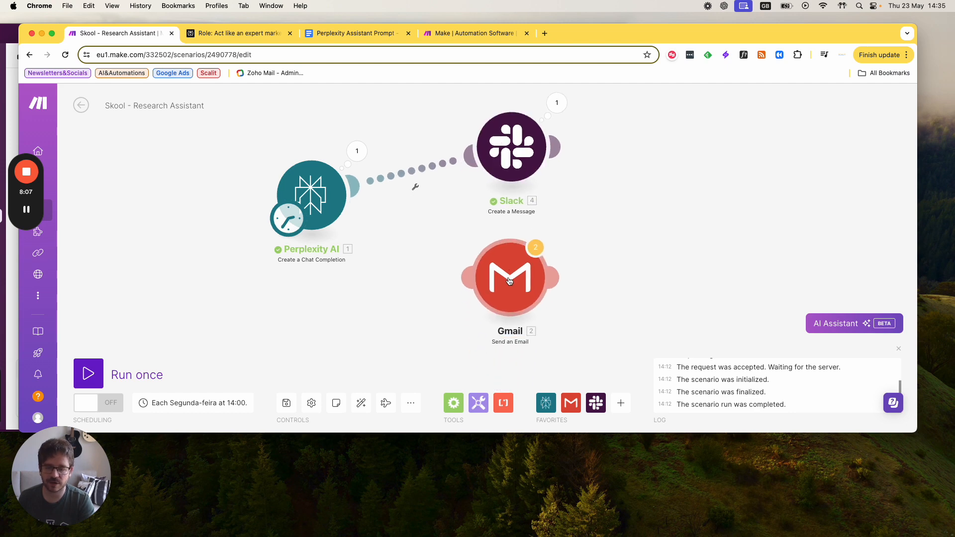
left_click(438, 173)
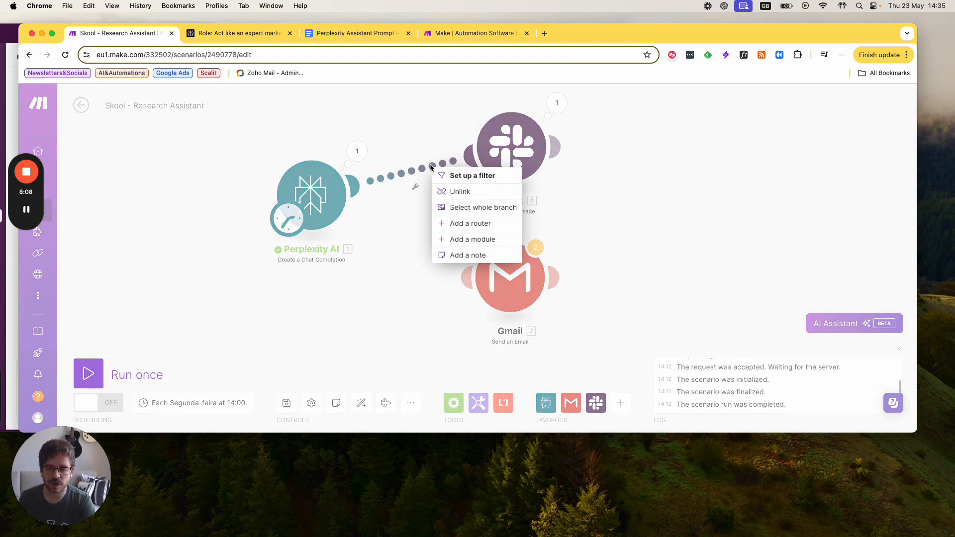
left_click(455, 190)
left_click_drag(355, 196, 514, 269)
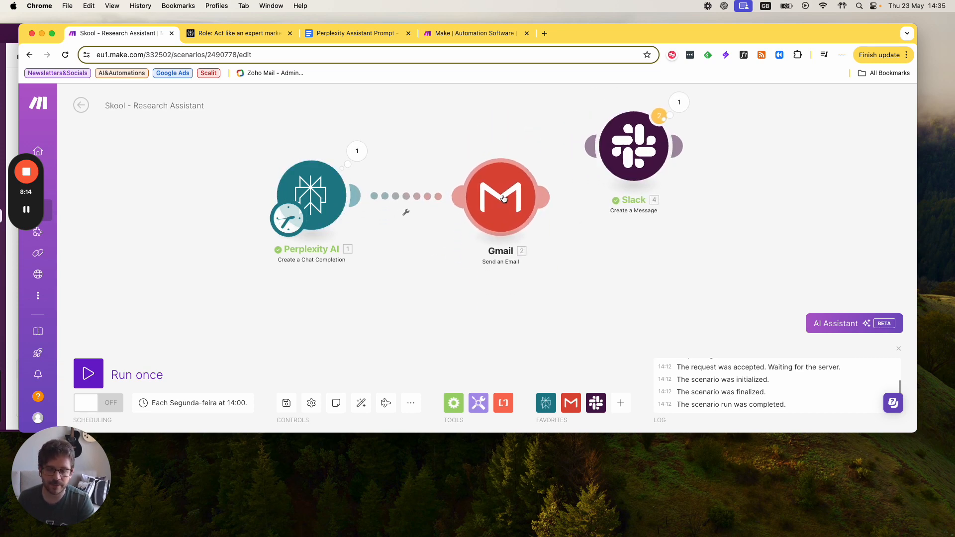
Look over the model and Item 1 prompt content in the Perplexity AI module, and close it.
left_click(336, 208)
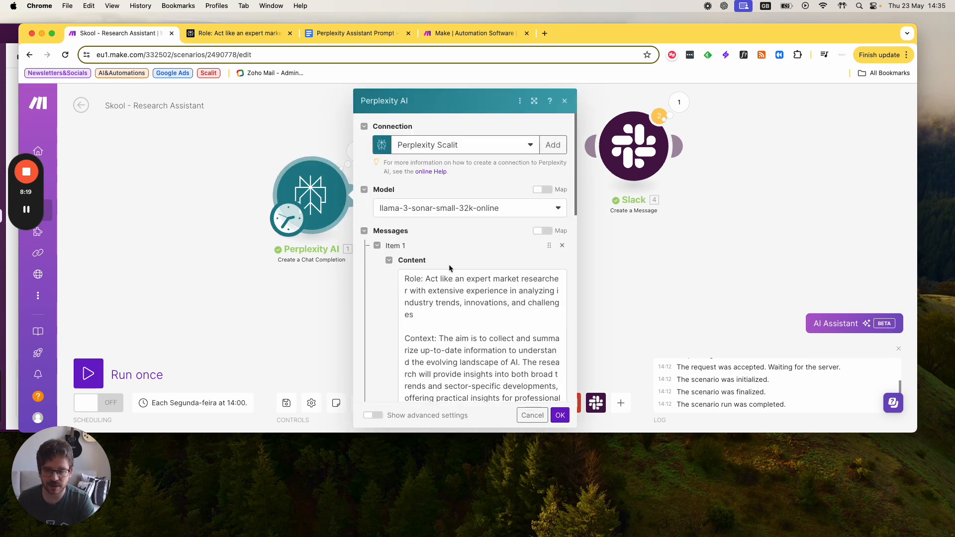
scroll(453, 278, "down", 5)
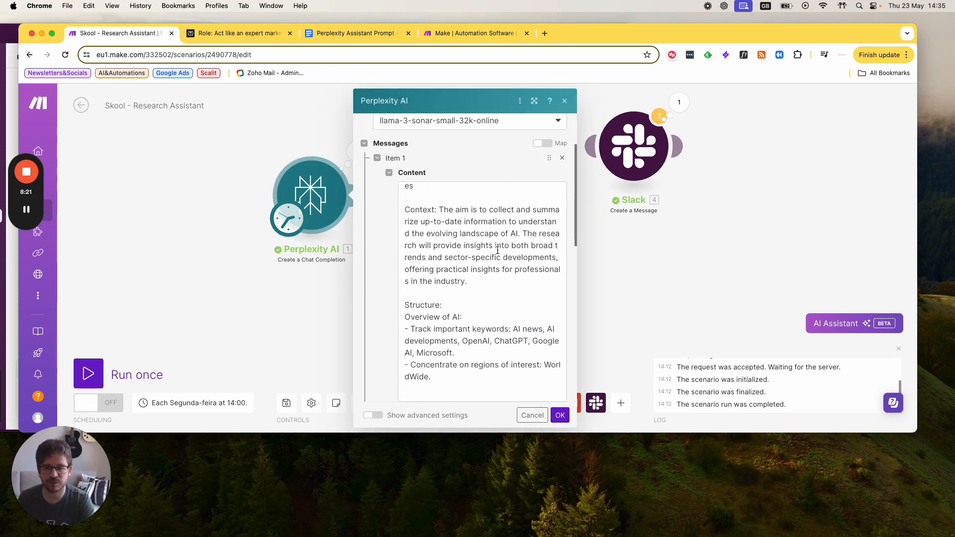
left_click(565, 102)
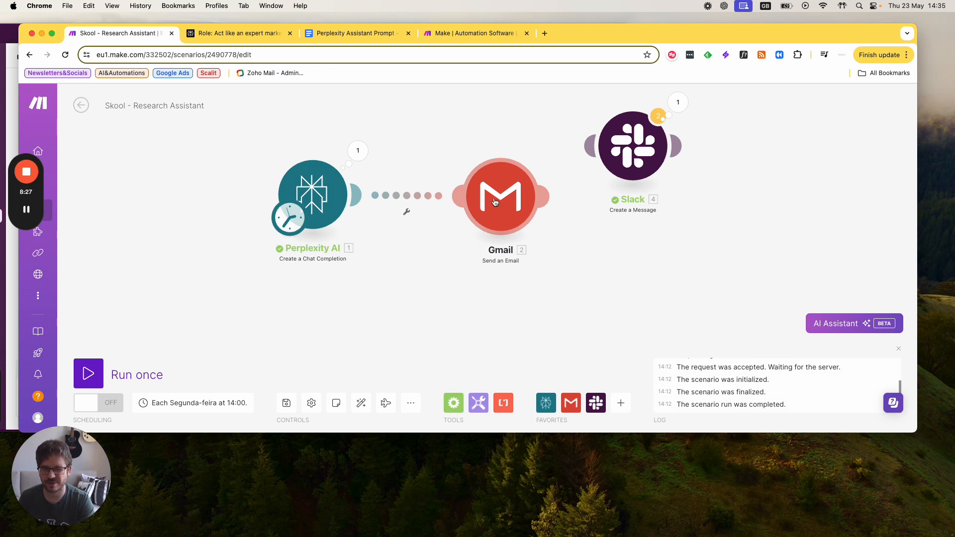
scroll(320, 210, "left", 1)
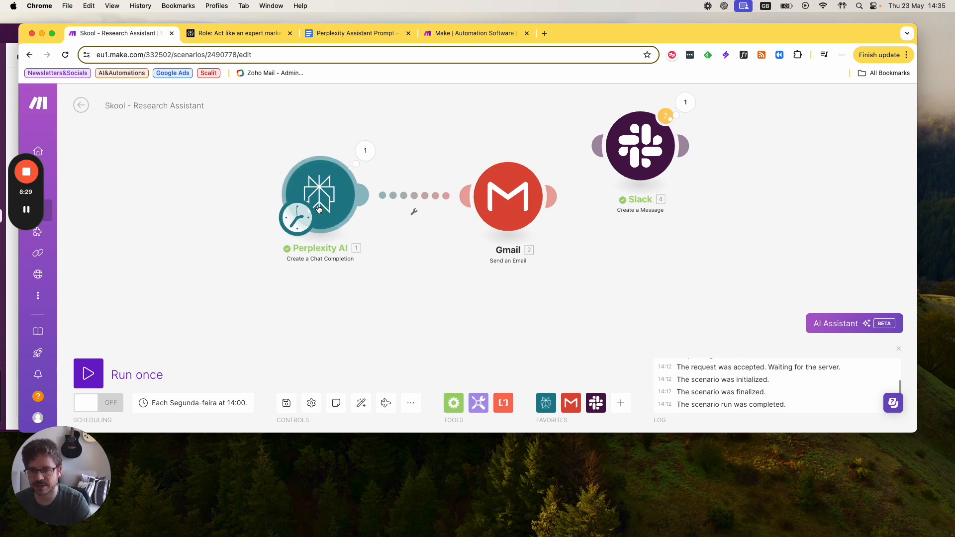
scroll(320, 210, "up", 1)
scroll(371, 222, "right", 1)
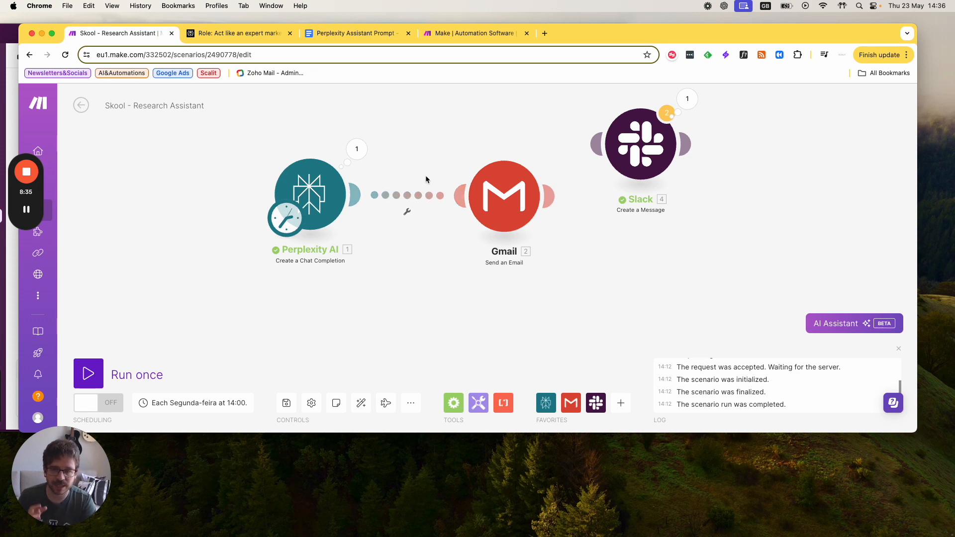
scroll(425, 176, "left", 1)
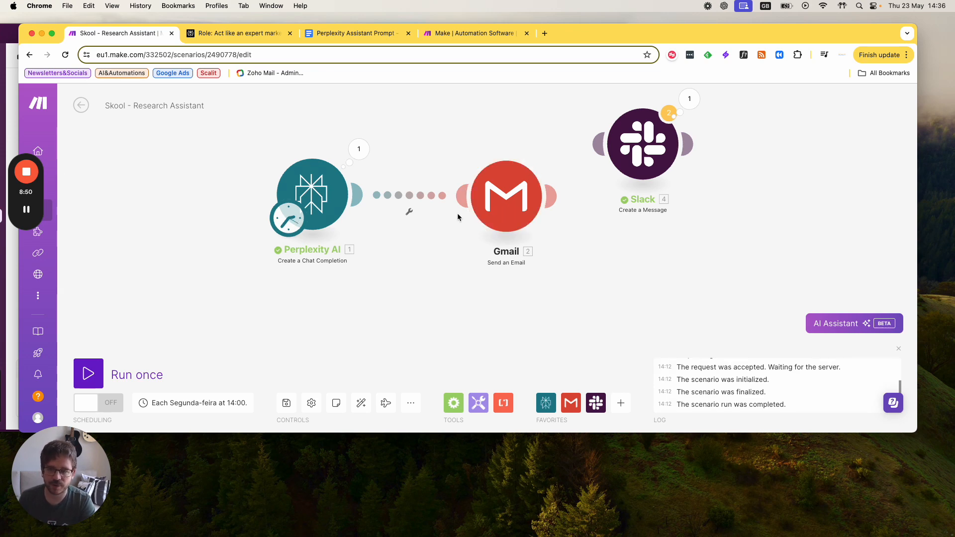
View the research prompt and sources in the Perplexity web thread, and check the scenario's schedule settings in Make.
left_click(253, 34)
scroll(393, 199, "down", 2)
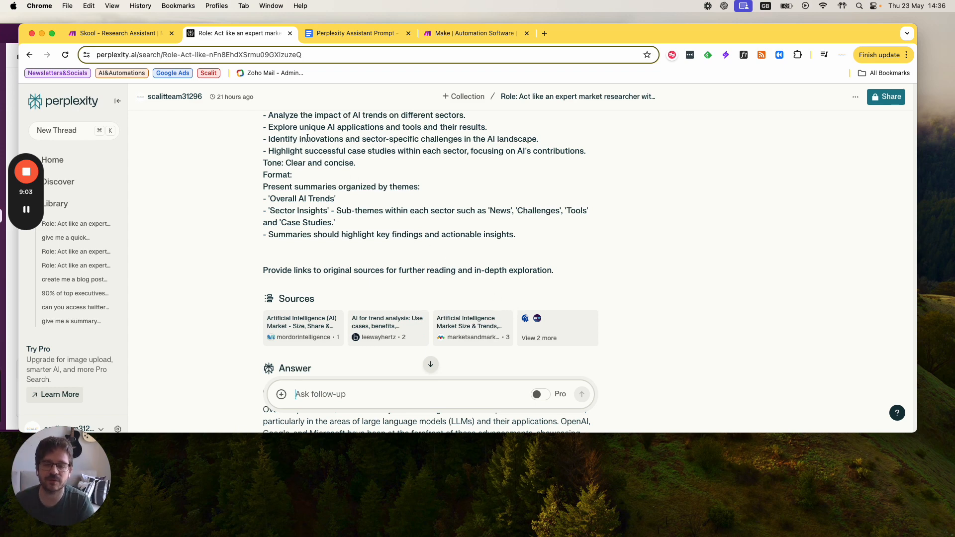
left_click(139, 34)
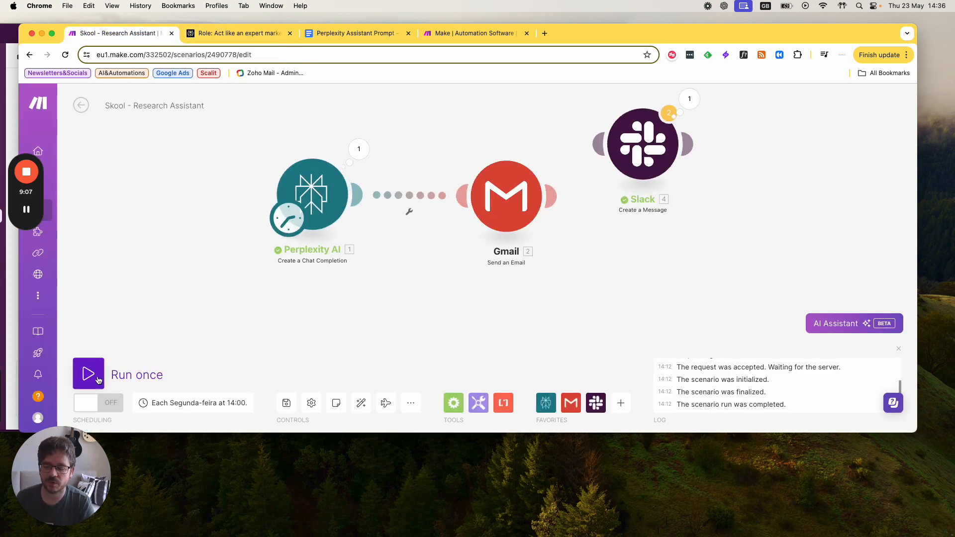
left_click(288, 219)
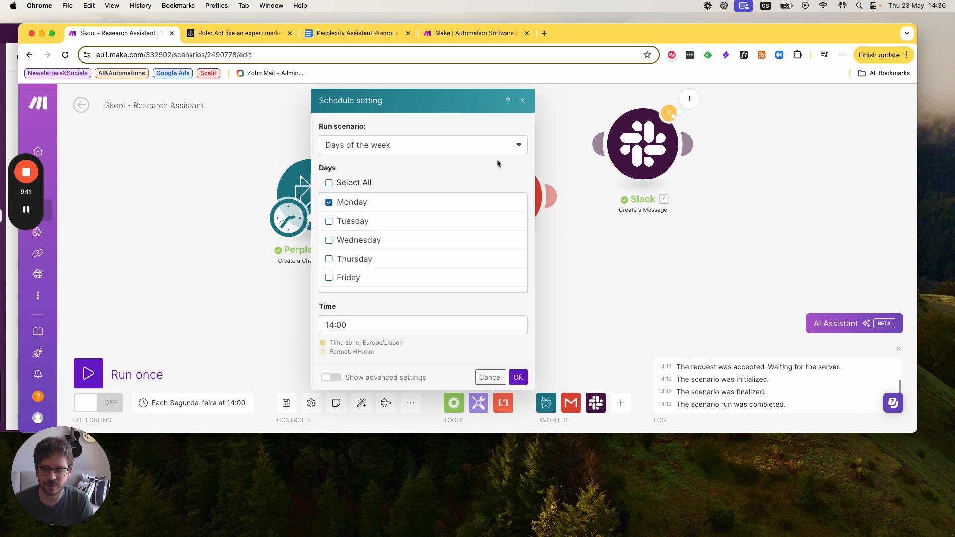
left_click(523, 101)
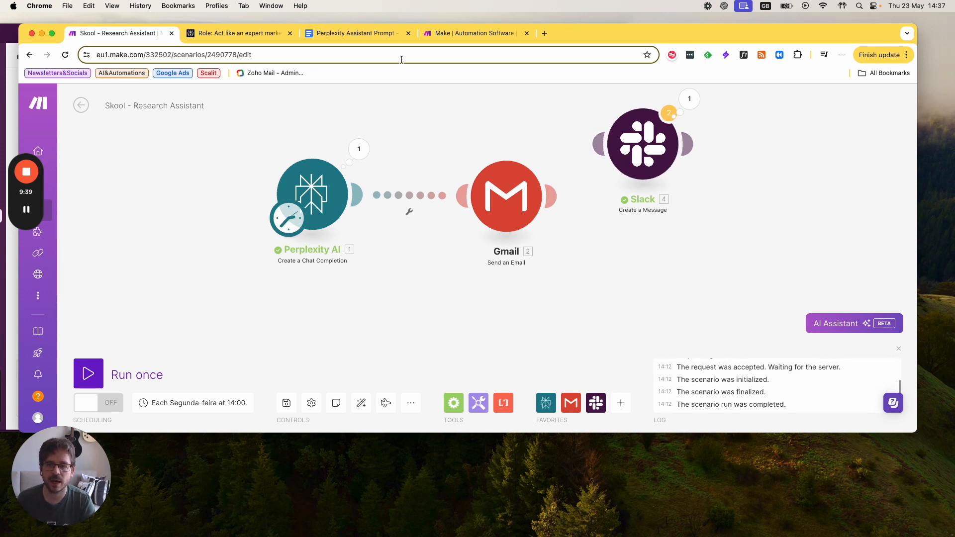
Review the Perplexity Assistant Prompt document, and view the blueprint export and import options for the Make scenario.
left_click(376, 35)
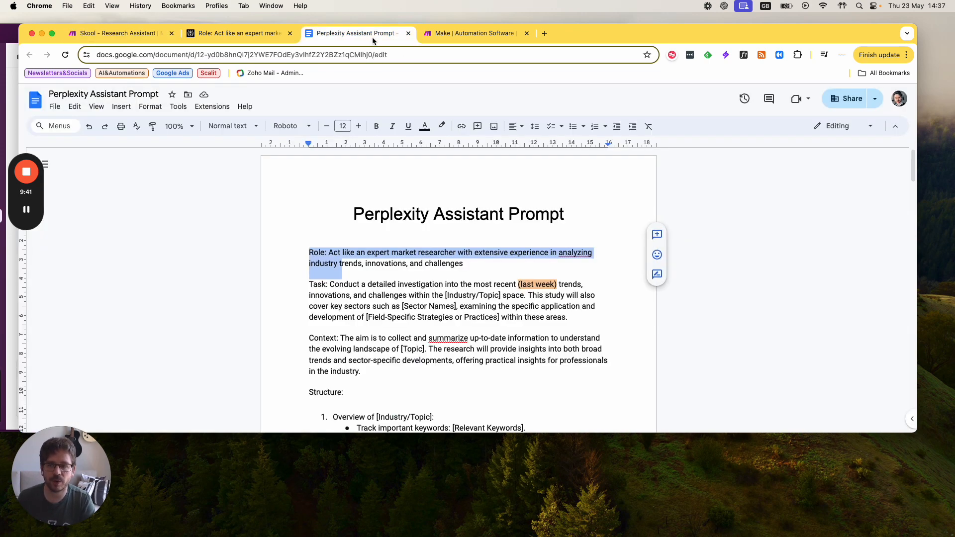
scroll(411, 173, "down", 3)
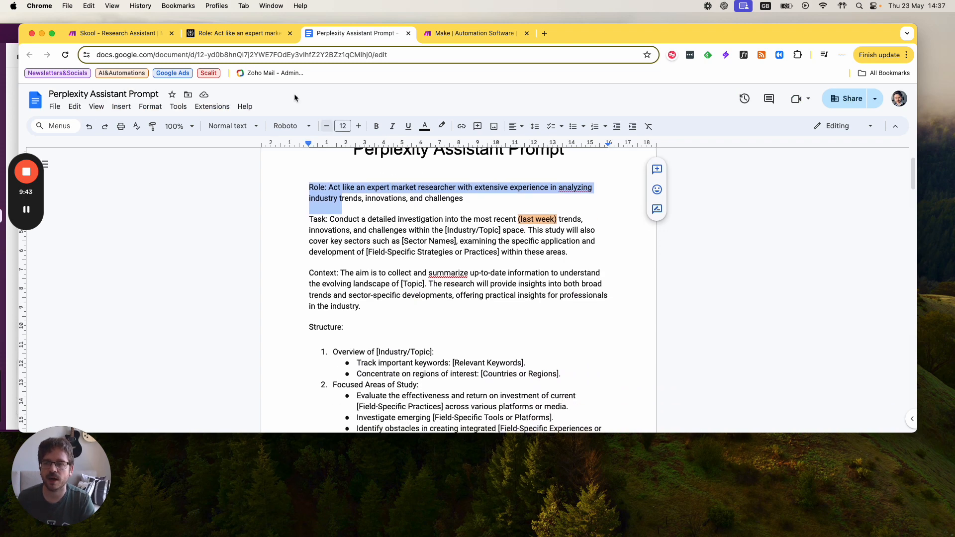
left_click(141, 36)
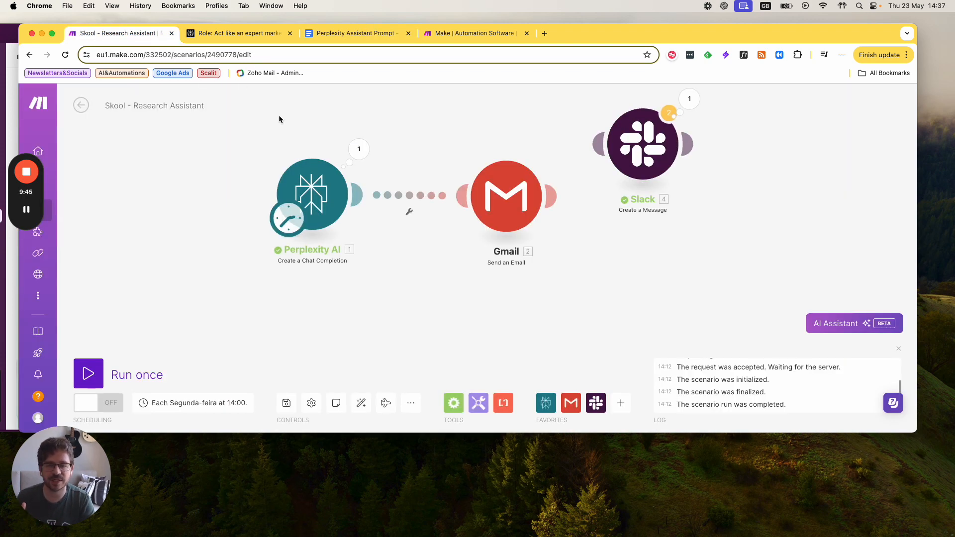
left_click(410, 403)
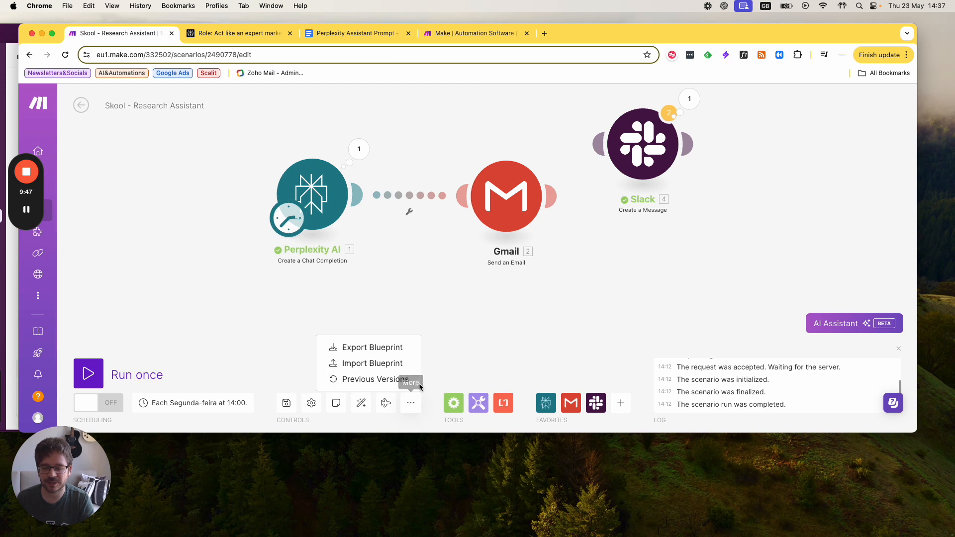
left_click(489, 318)
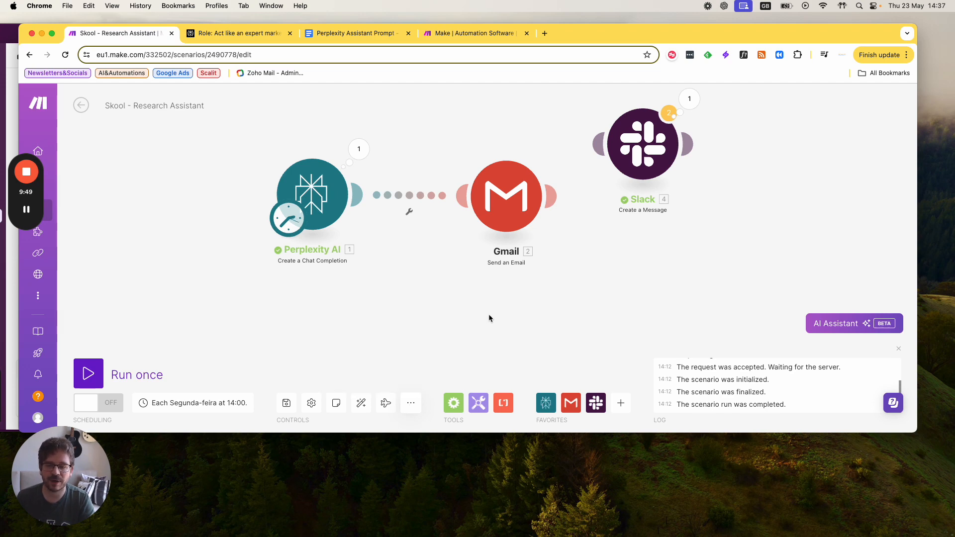